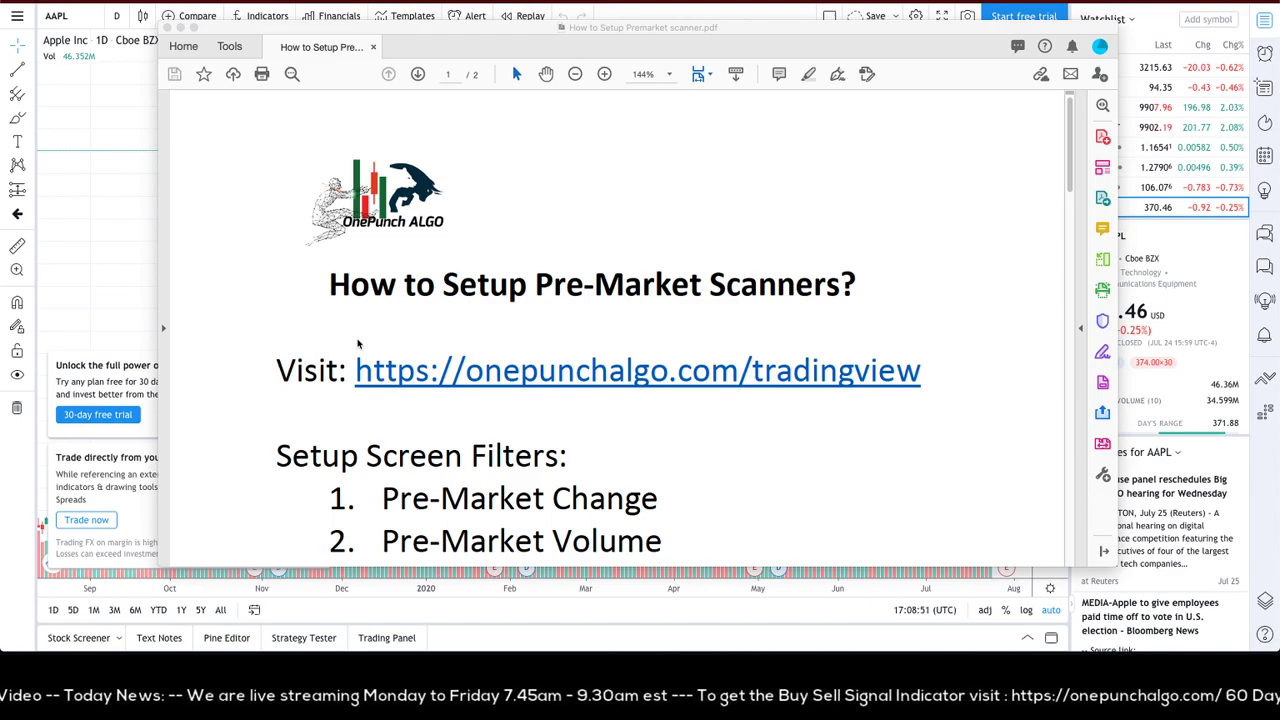
# - Switch to the TradingView chart, dismiss the free-trial promotion and hide the broker ad for now
pyautogui.click(118, 287)
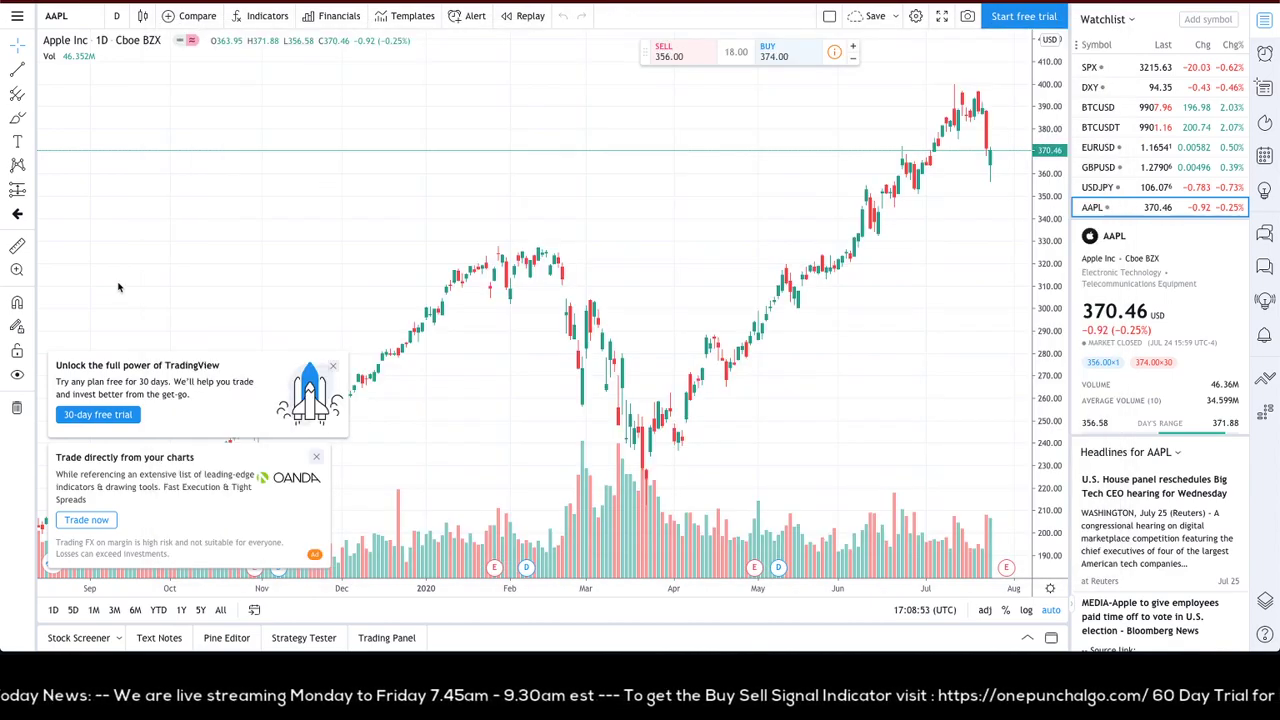
pyautogui.click(332, 366)
pyautogui.click(316, 459)
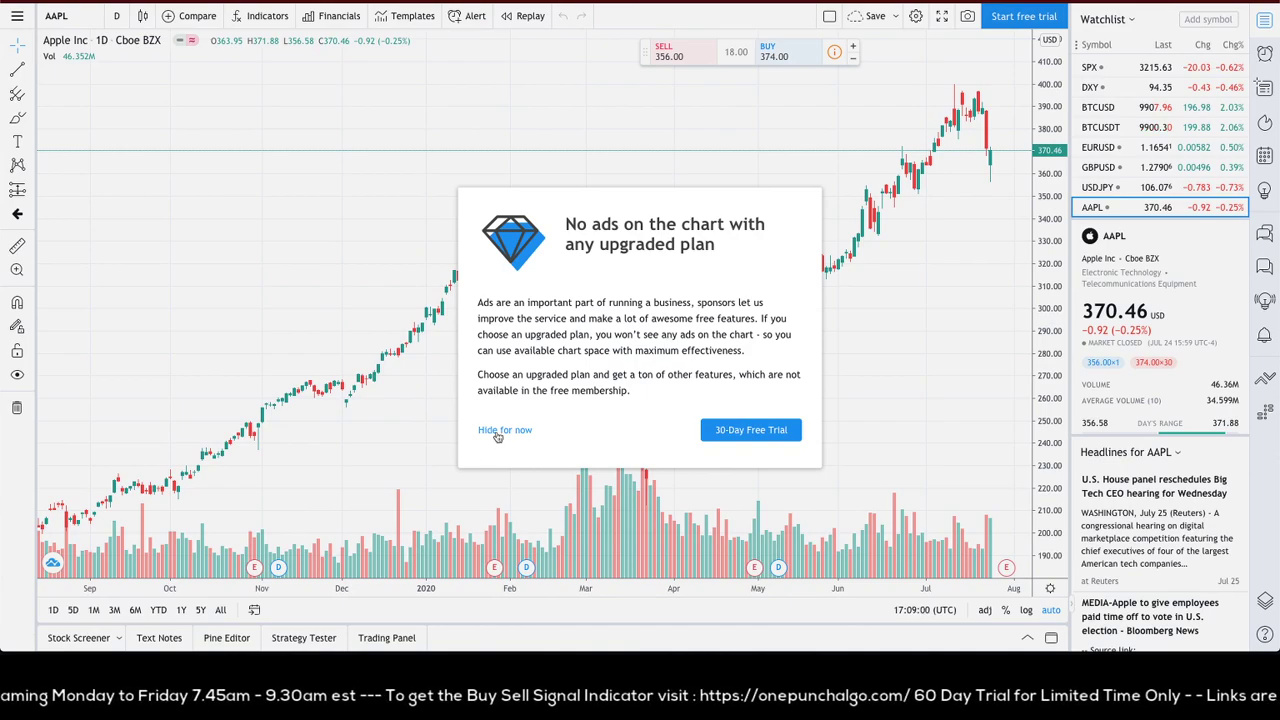
pyautogui.click(495, 432)
# - Review the screen filters listed in the pre-market scanner setup PDF and return to the TradingView chart
pyautogui.press('super+Tab')
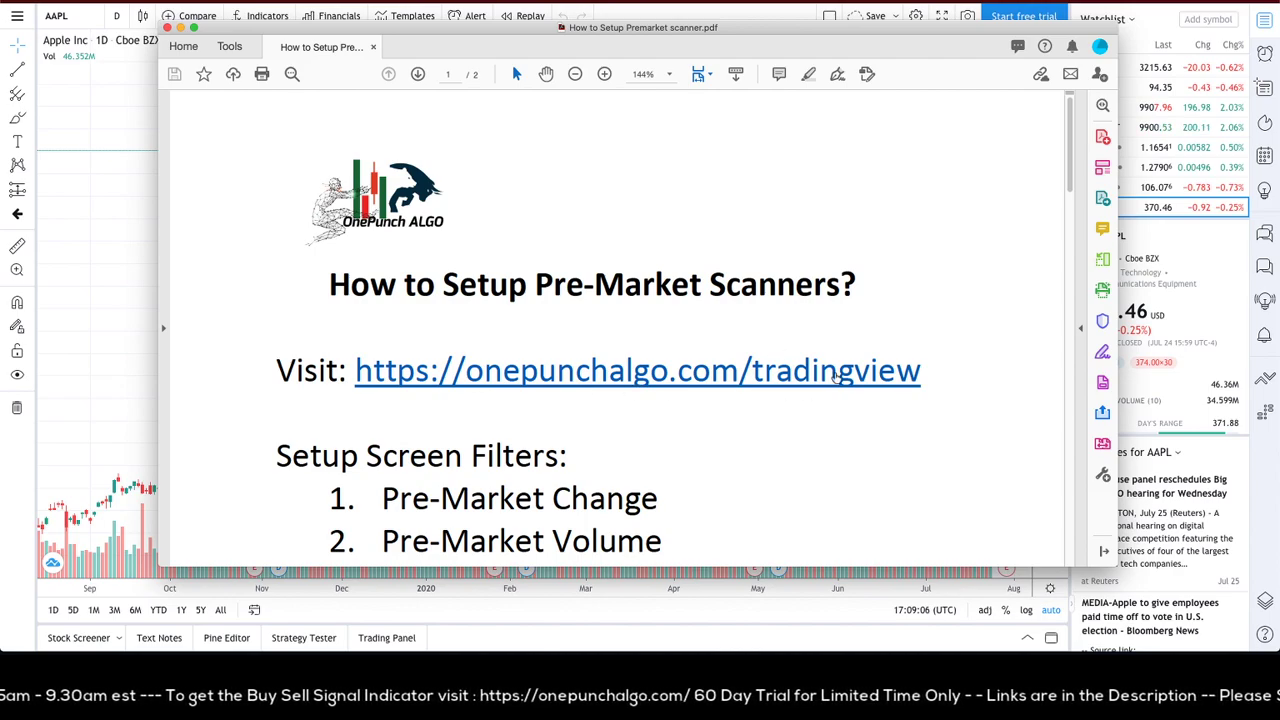
pyautogui.scroll(-5, 293, 455)
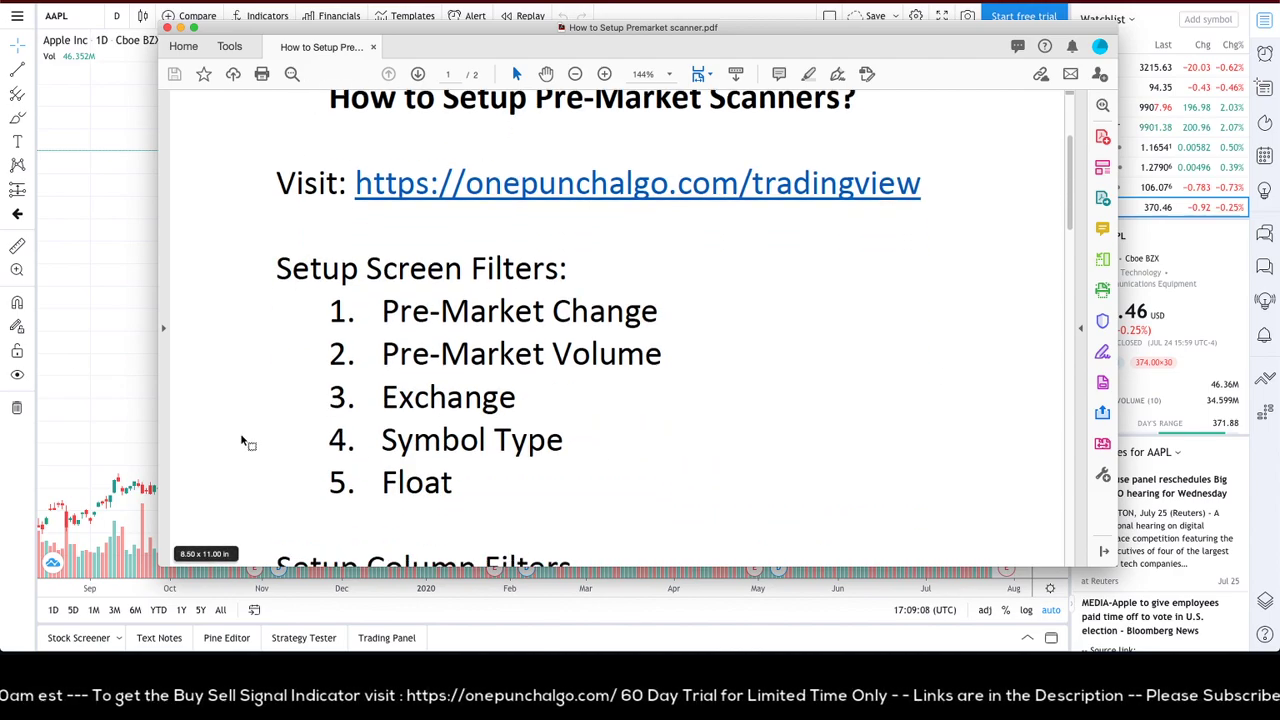
pyautogui.press('super+Tab')
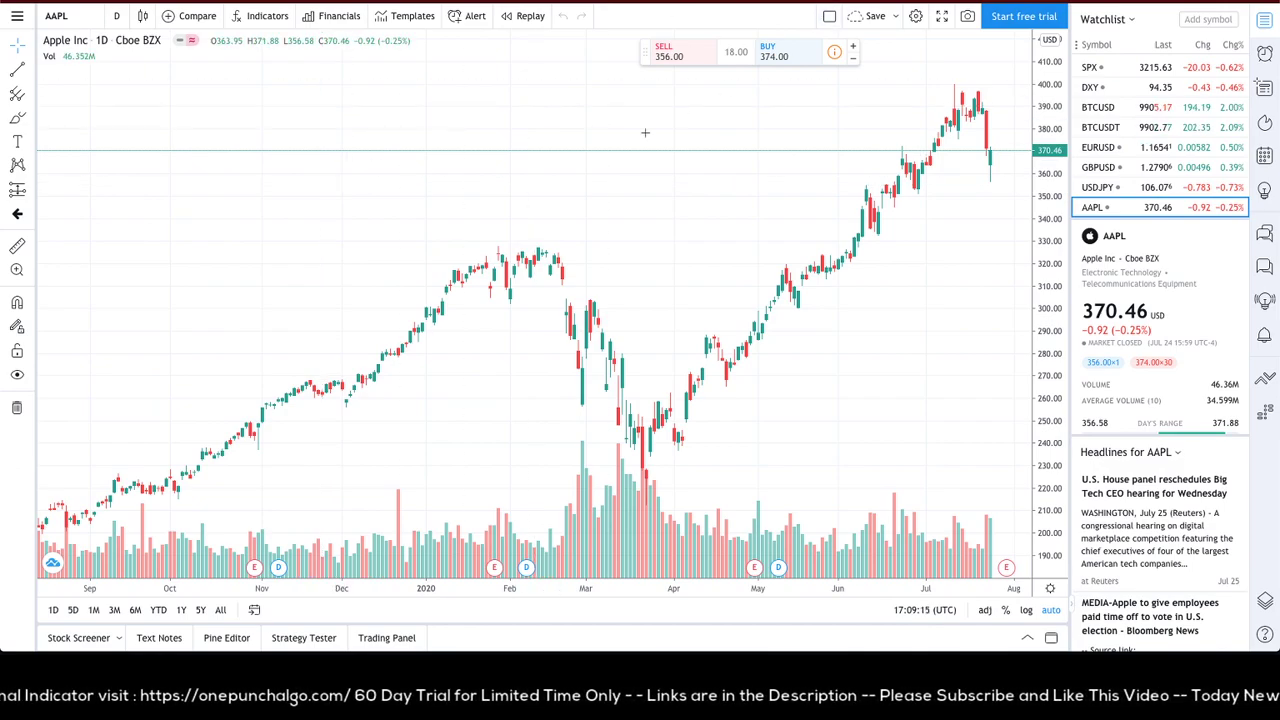
# - Hide the watchlist beside the chart and turn on the dark color theme
pyautogui.click(1263, 22)
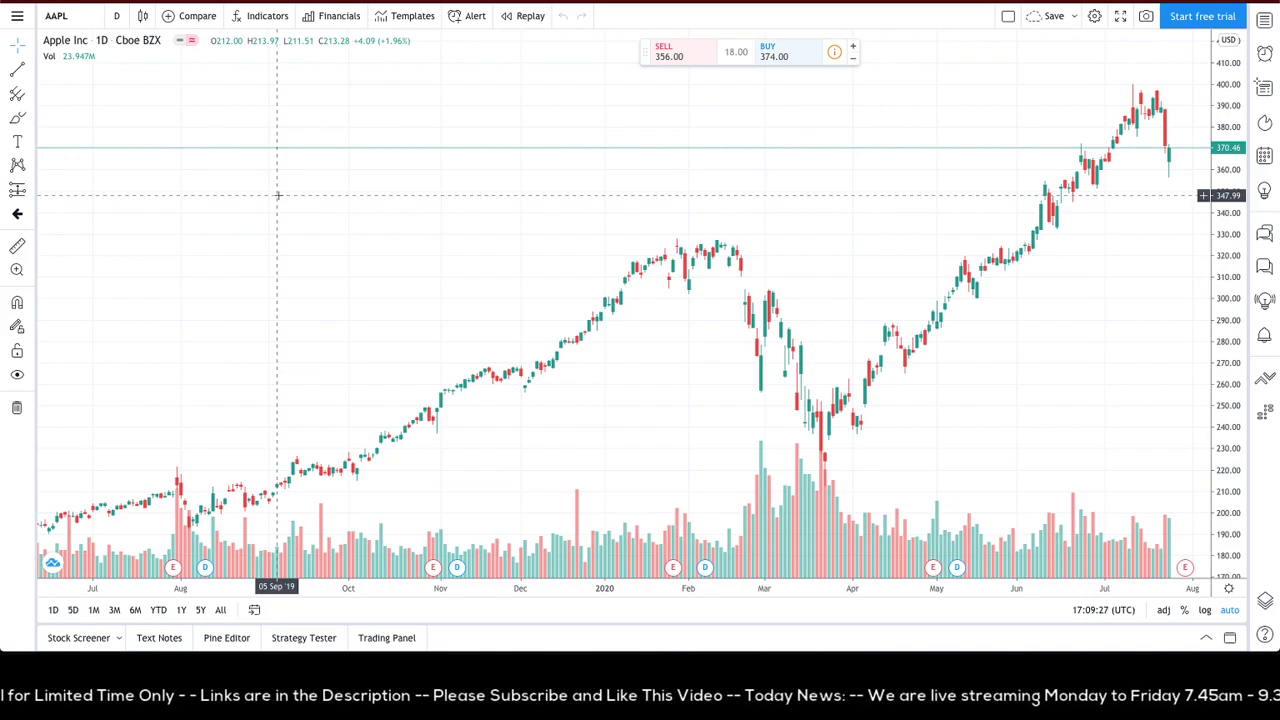
pyautogui.click(17, 16)
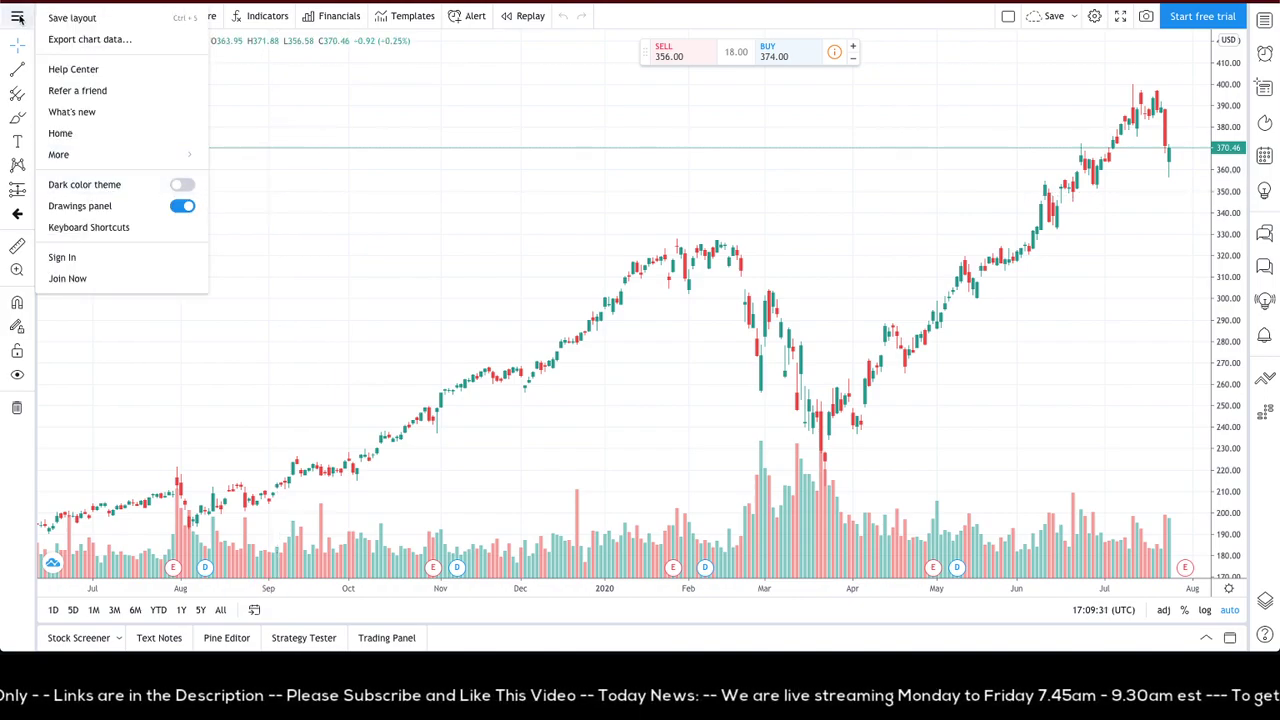
pyautogui.click(115, 187)
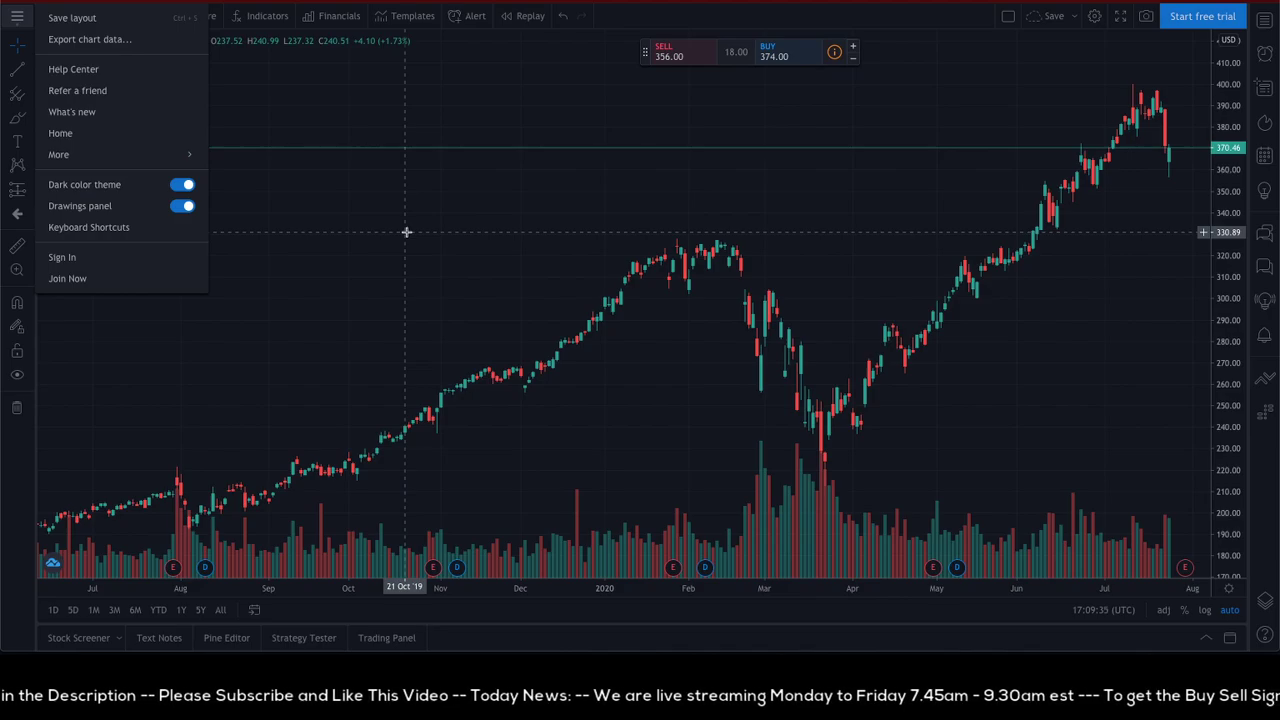
pyautogui.click(406, 232)
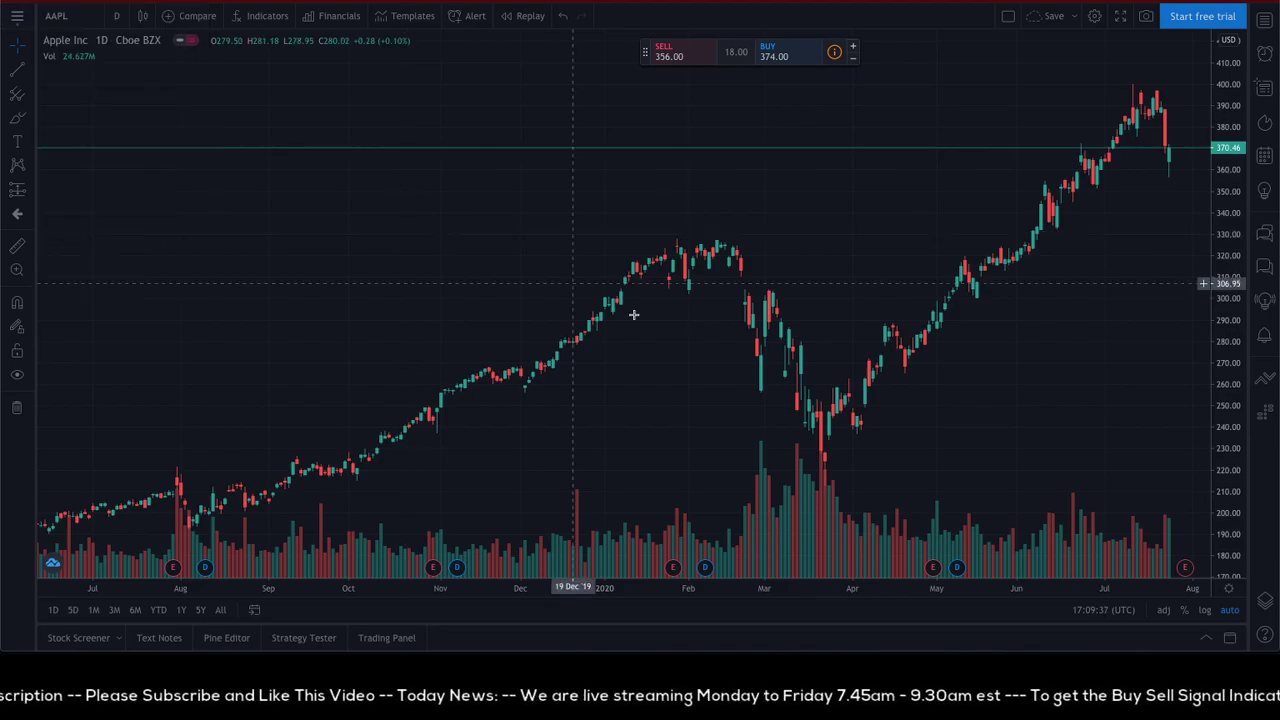
# - Expand the Stock Screener beneath the chart and reset all of its filters
pyautogui.moveTo(599, 624); pyautogui.dragTo(591, 296)
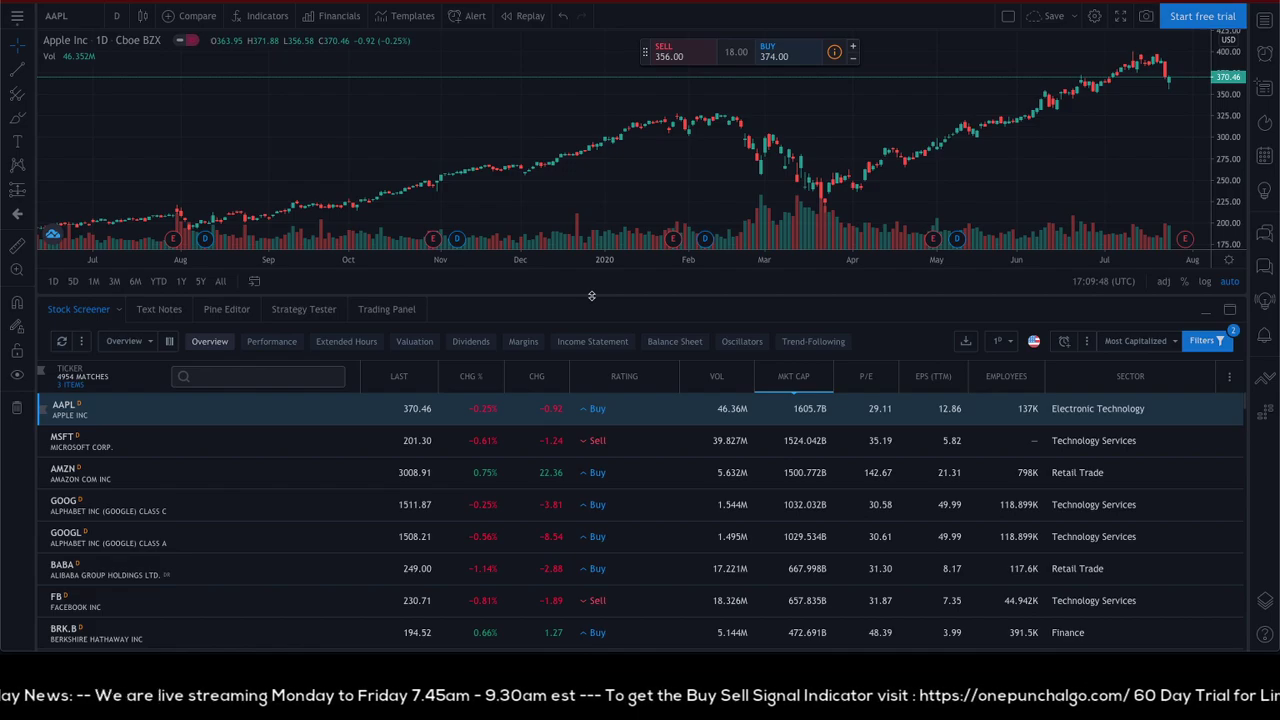
pyautogui.click(1203, 345)
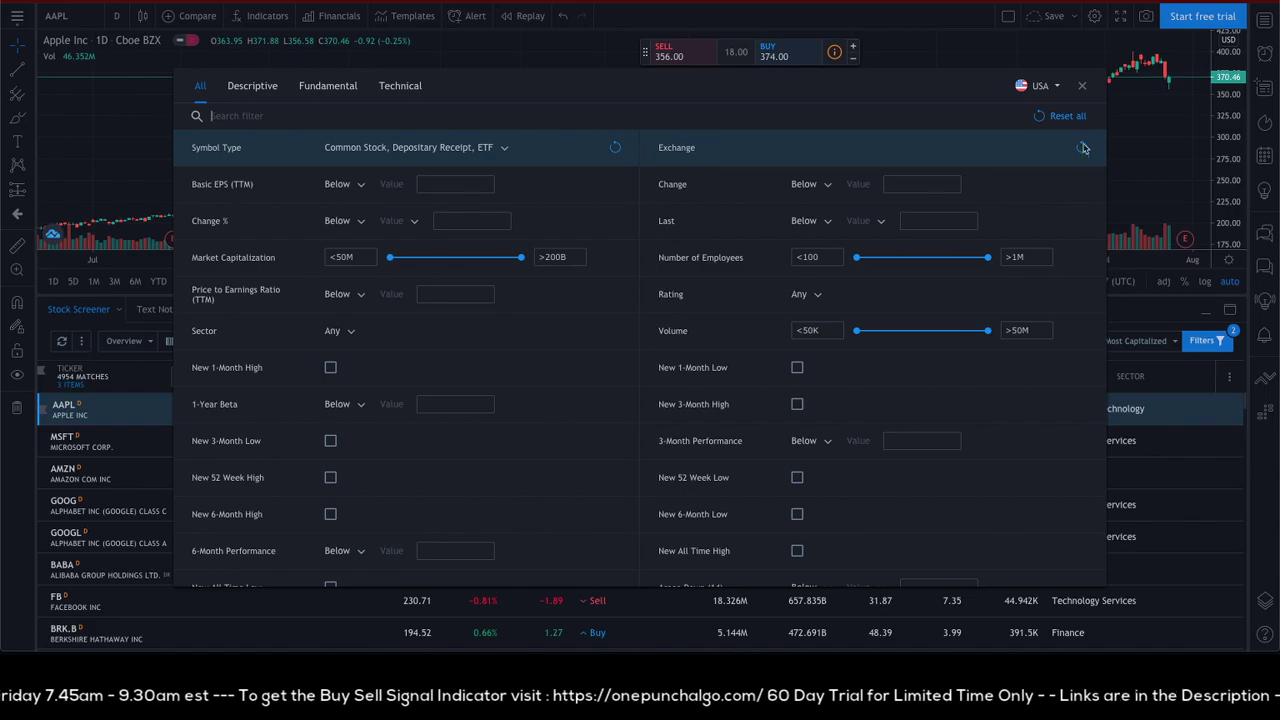
pyautogui.click(1068, 117)
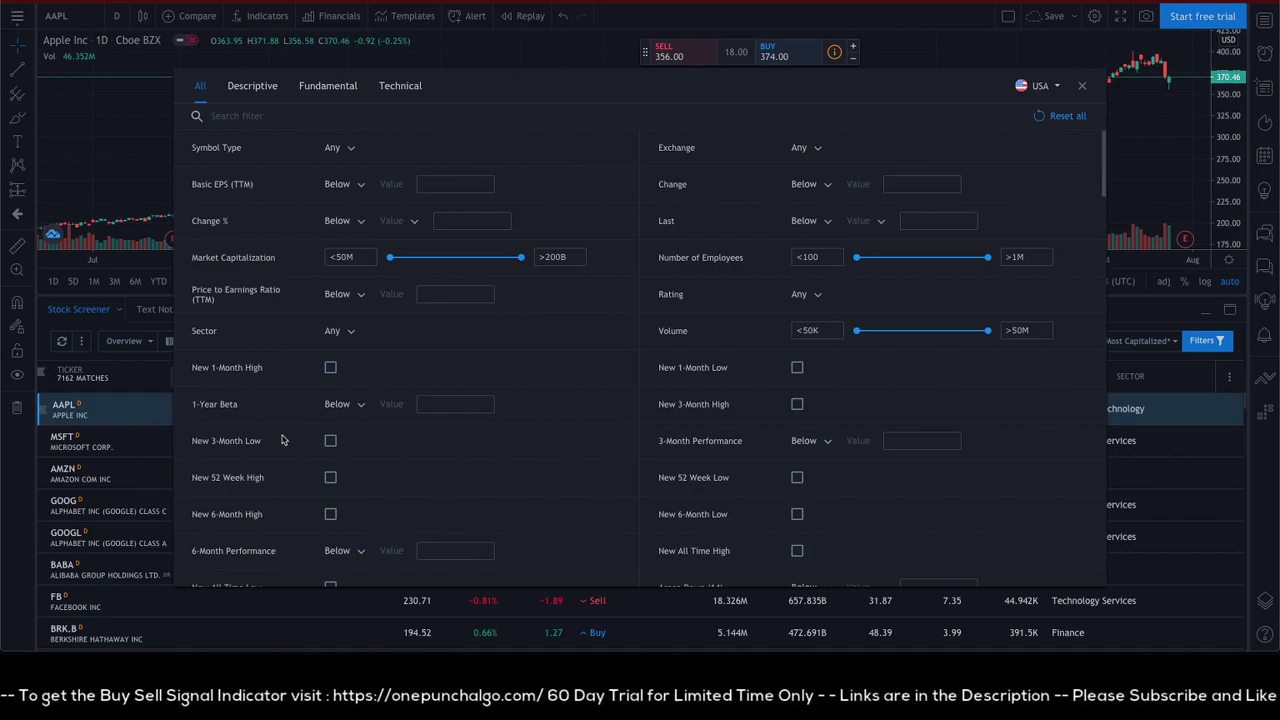
# - Copy "Pre-Market Change" from the setup PDF and search the screener's filters for it
pyautogui.press('super+Tab')
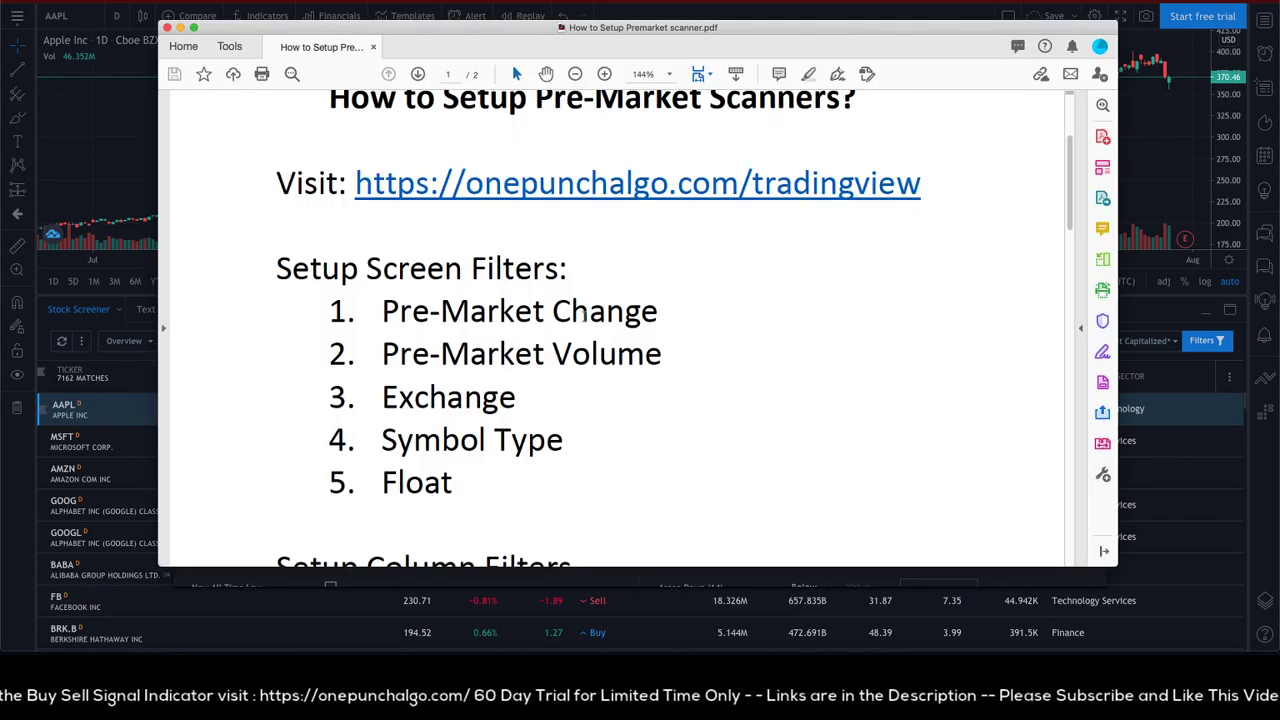
pyautogui.scroll(-1, 585, 316)
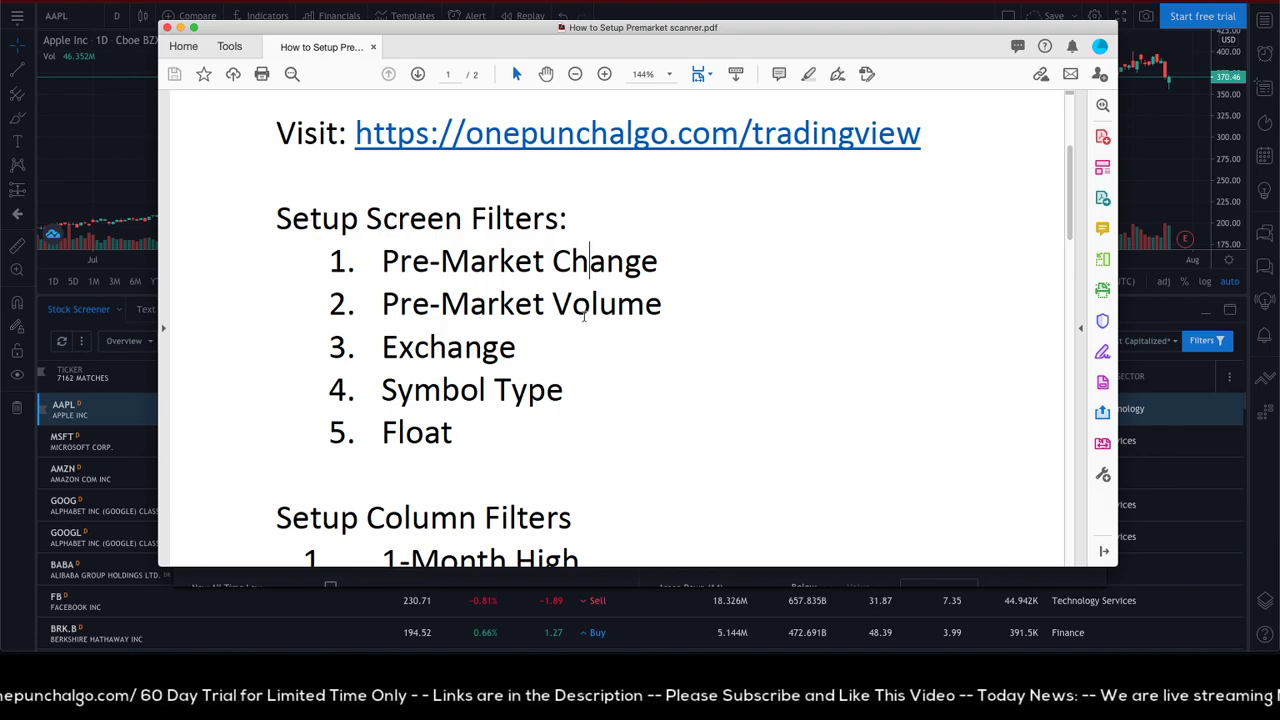
pyautogui.tripleClick(384, 268)
pyautogui.hotkey('ctrl', 'c')
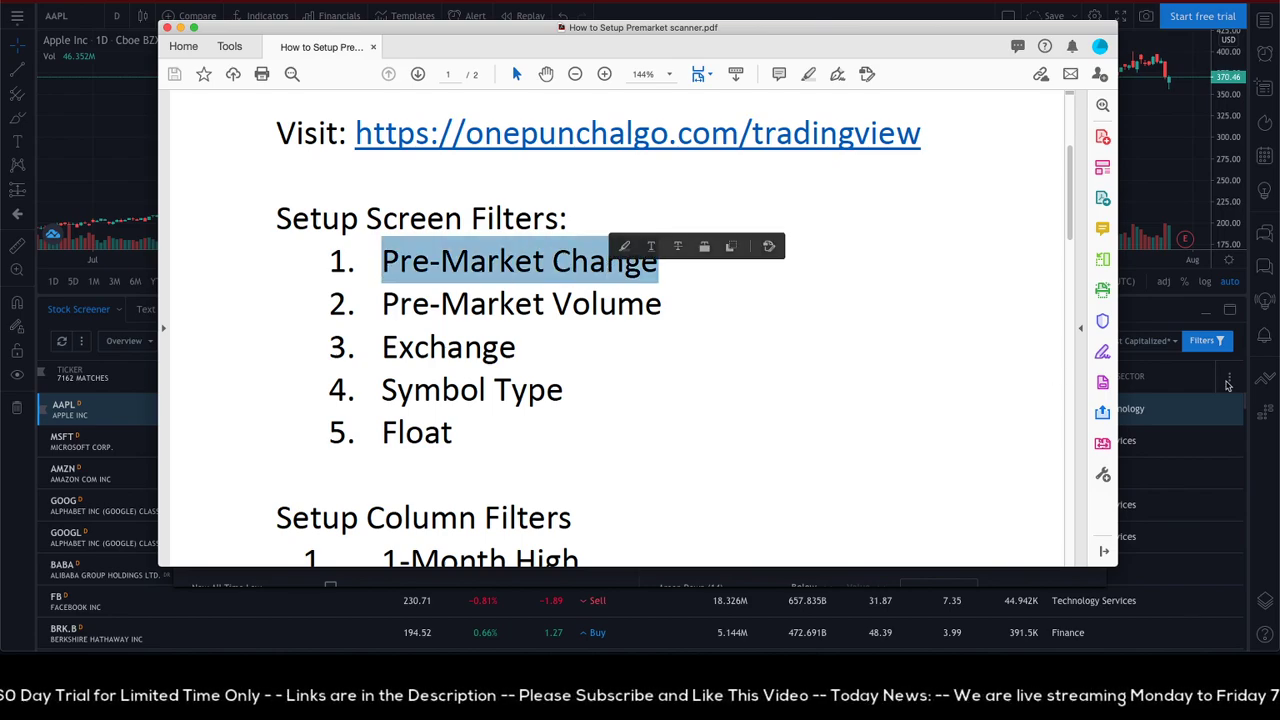
pyautogui.click(1205, 340)
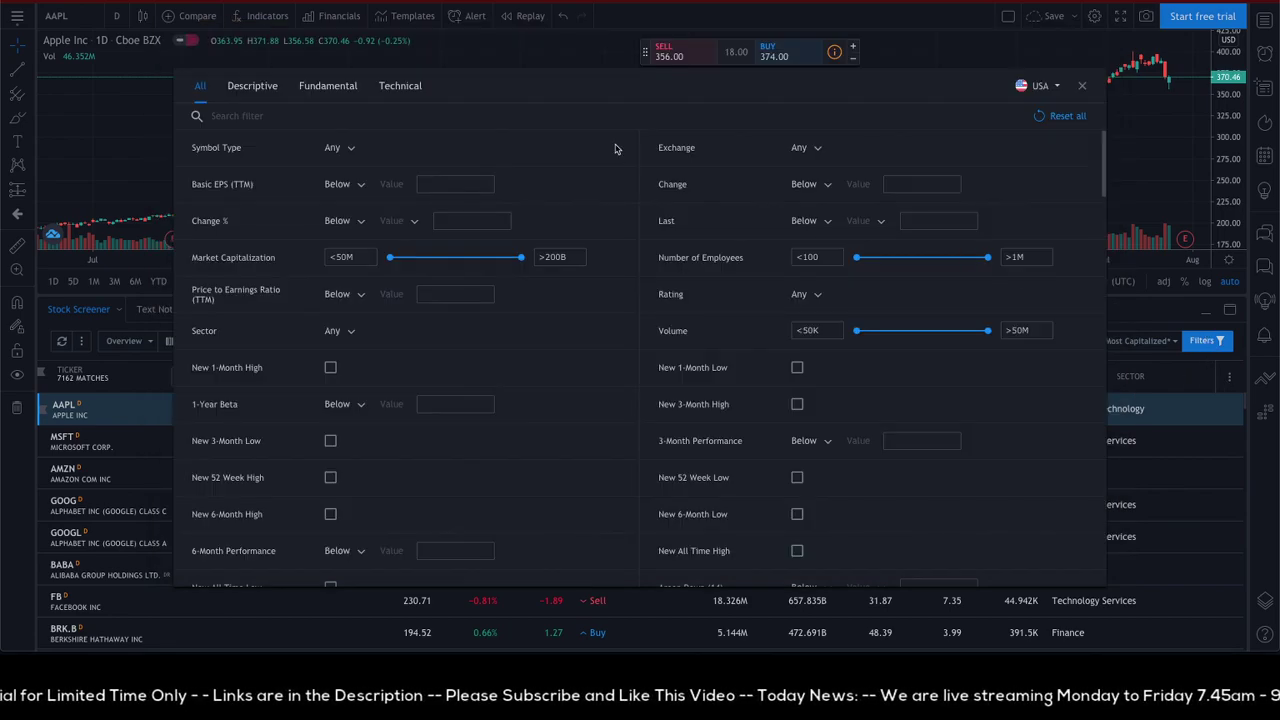
pyautogui.hotkey('ctrl', 'v')
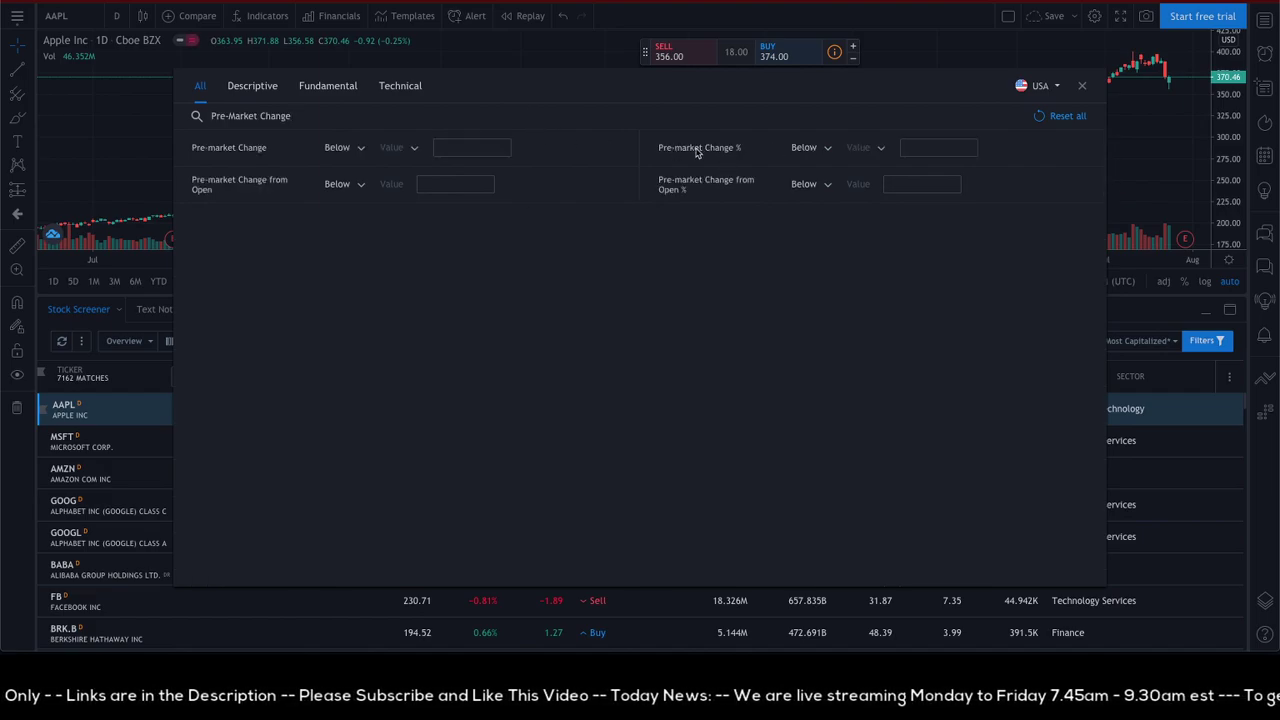
# - Try the Pre-market Change % filter at Above 10 and Above 5, and reset all filters
pyautogui.click(829, 153)
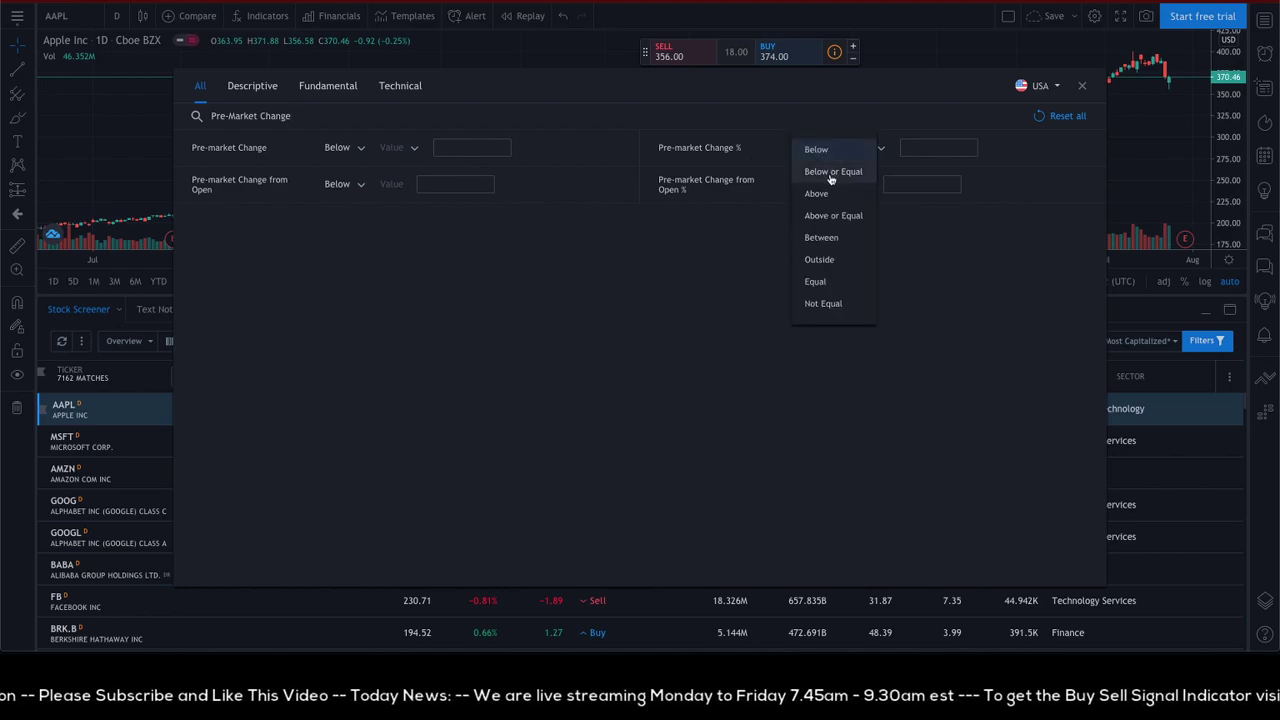
pyautogui.click(816, 193)
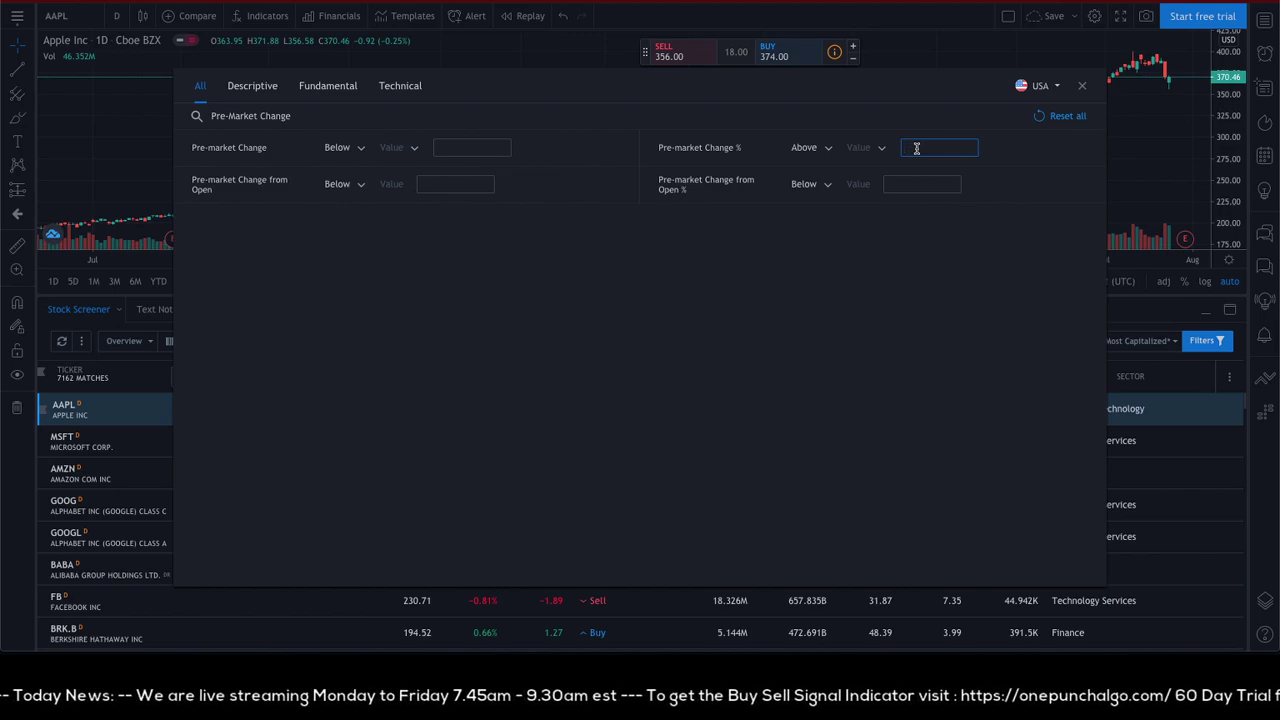
pyautogui.write('10')
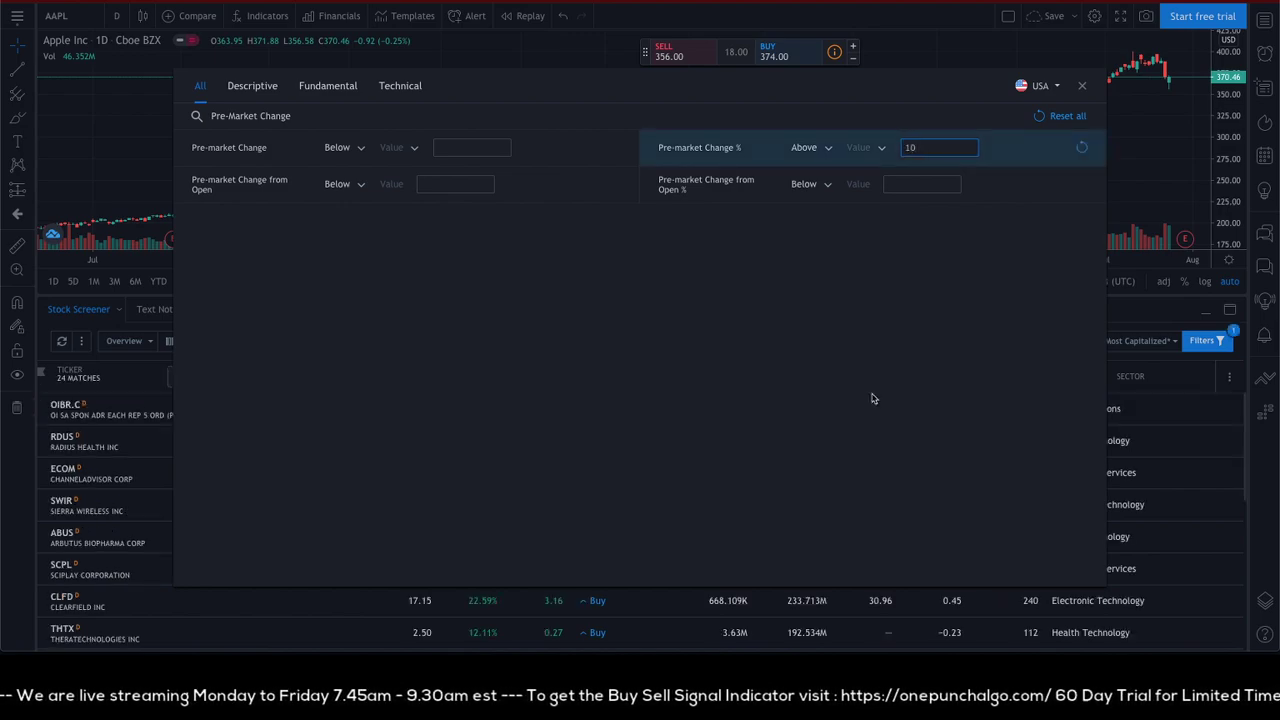
pyautogui.moveTo(950, 156); pyautogui.dragTo(887, 150)
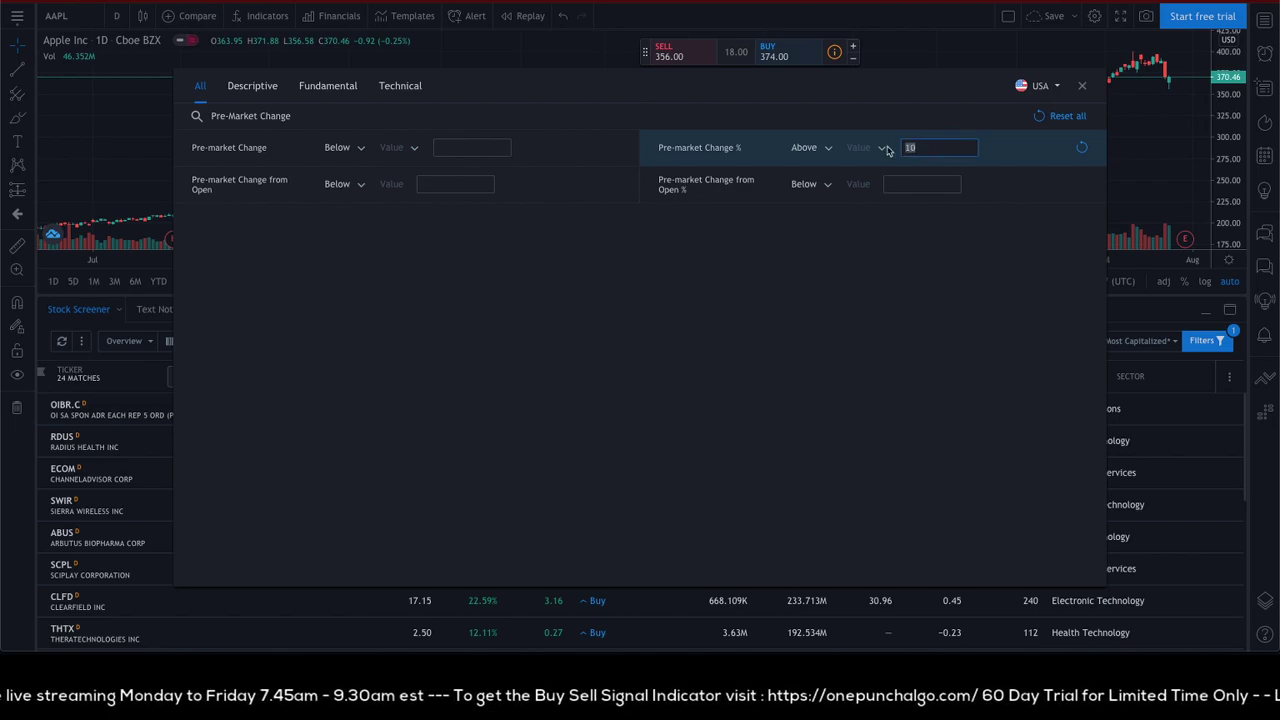
pyautogui.write('5')
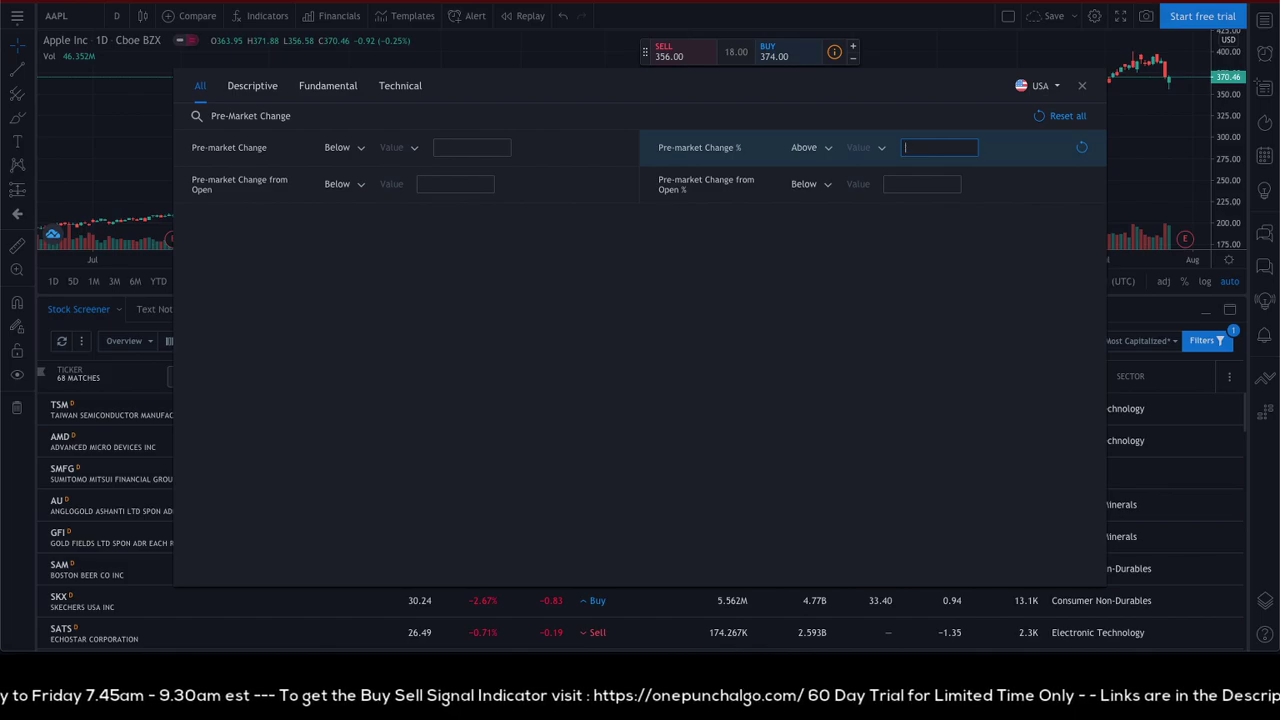
pyautogui.write('10')
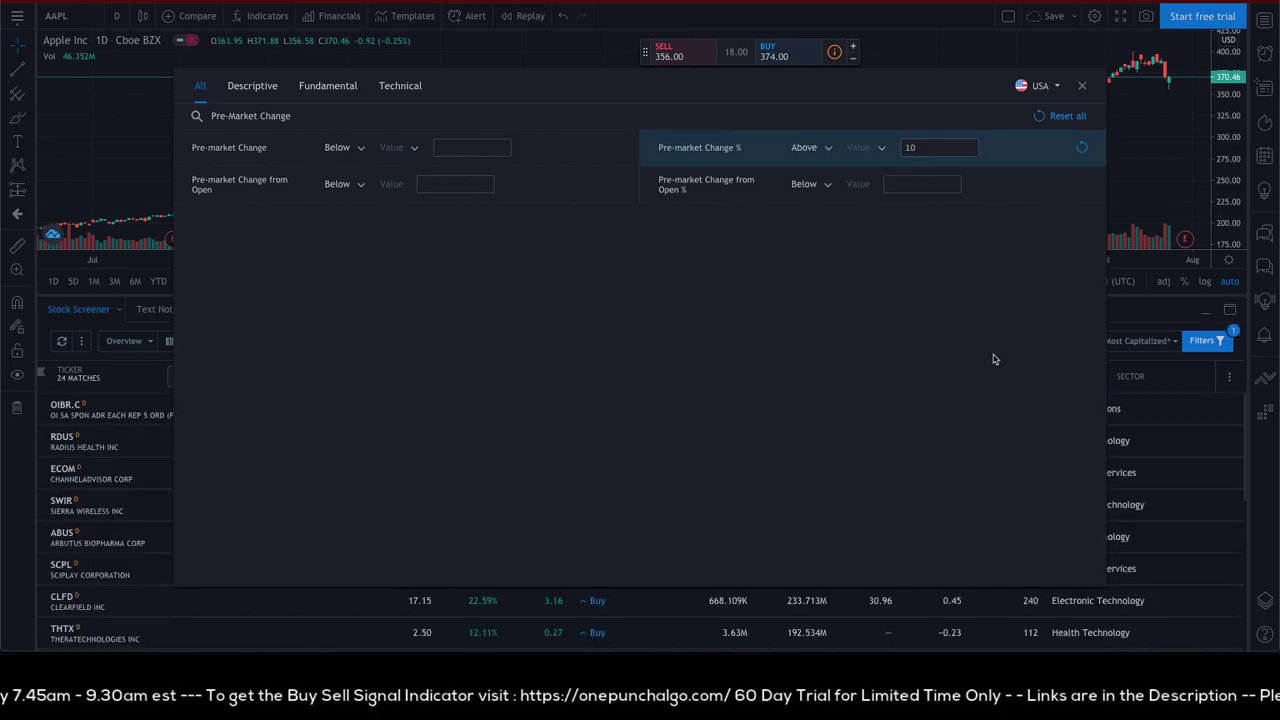
pyautogui.click(1062, 115)
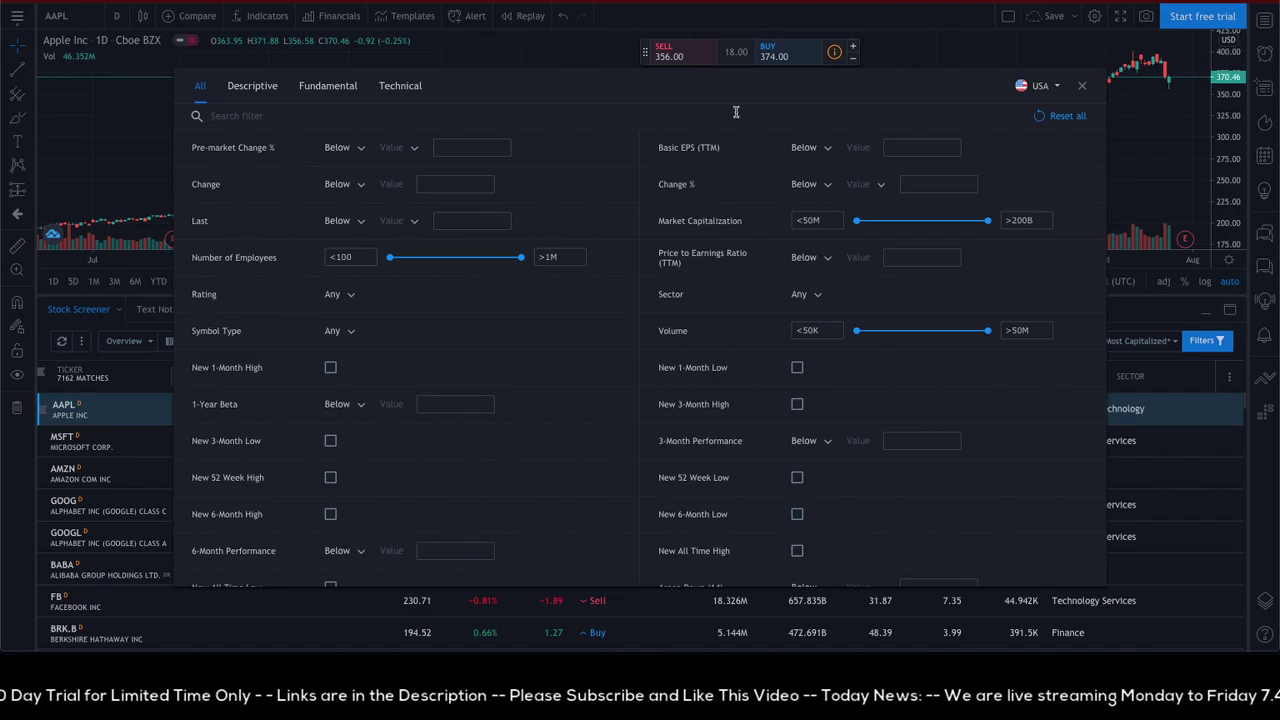
# - Search the filters for "Pre-Market Change" again and set Pre-market Change % to Above 10
pyautogui.hotkey('ctrl', 'v')
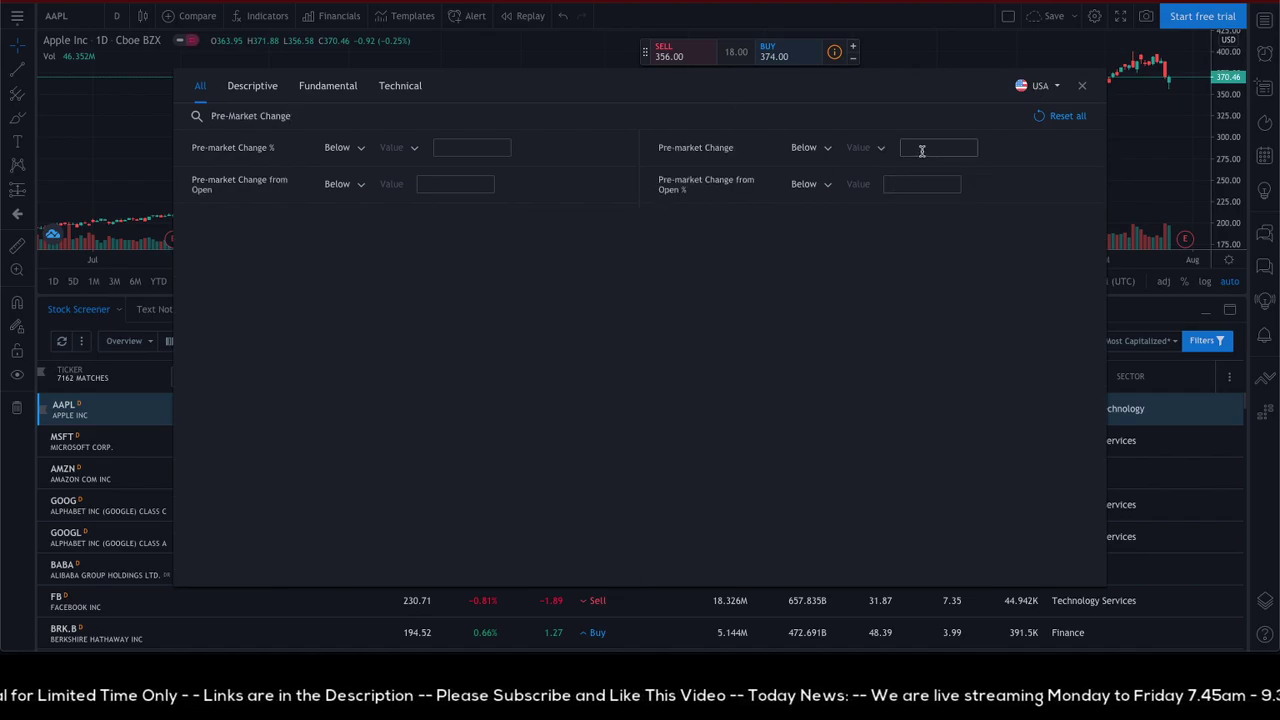
pyautogui.click(826, 149)
pyautogui.click(716, 268)
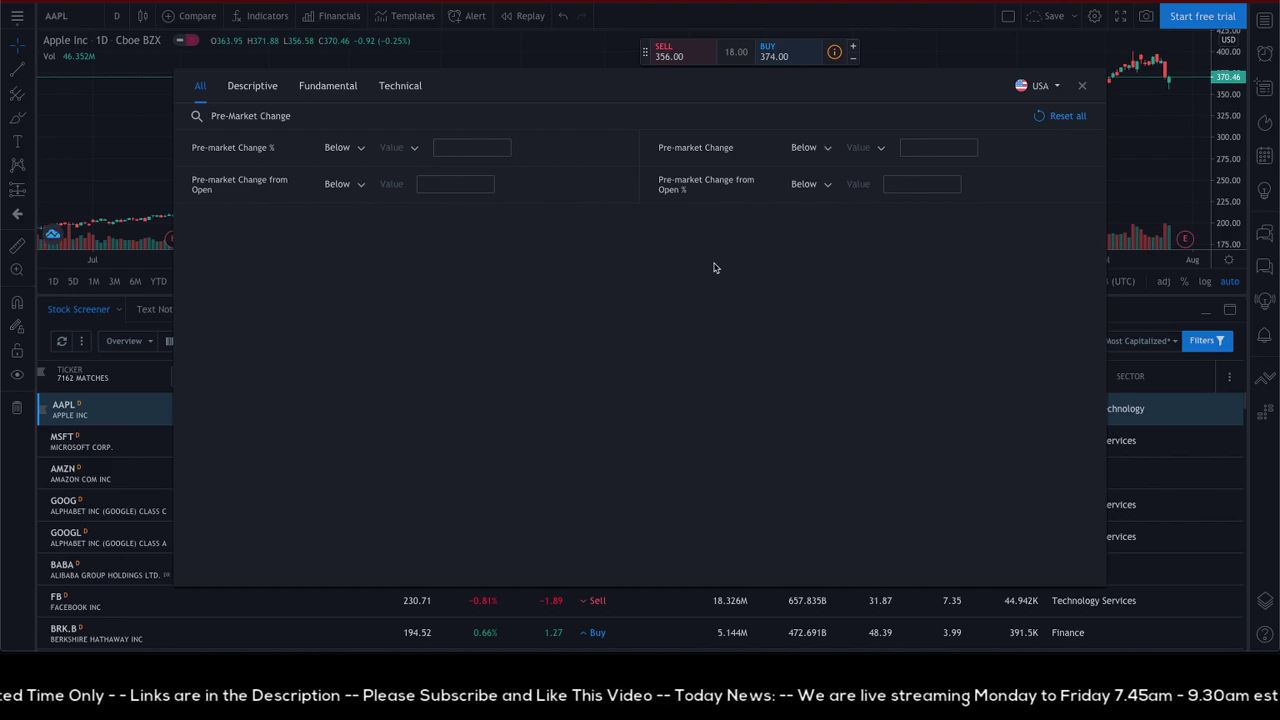
pyautogui.click(359, 151)
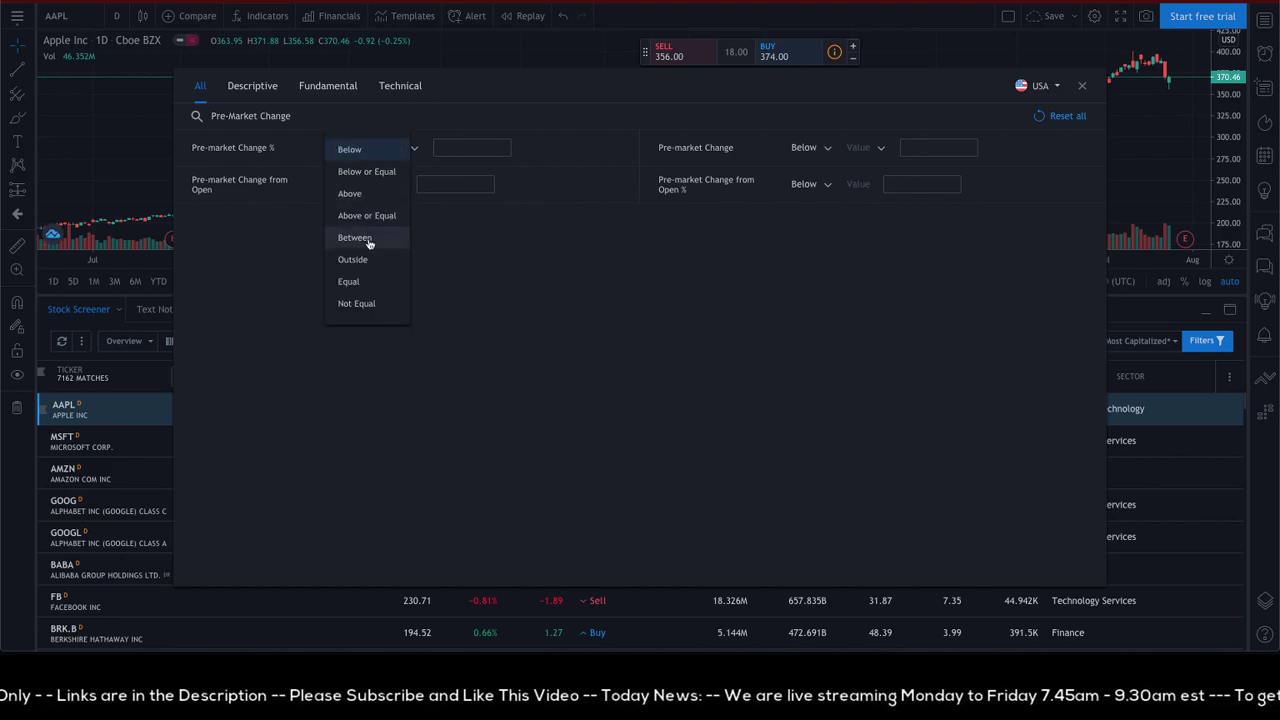
pyautogui.click(364, 194)
pyautogui.click(456, 151)
pyautogui.write('10')
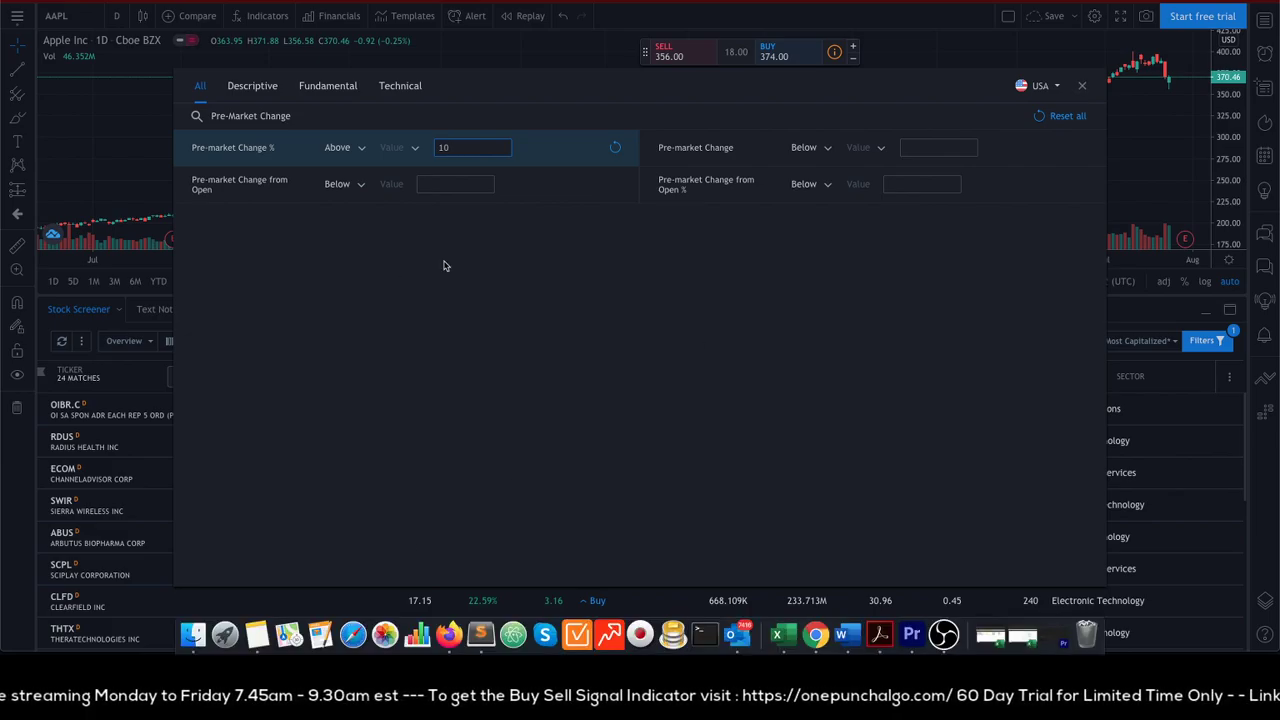
# - Search the filters for "Pre-Market Volume", taken from the setup PDF, and set the minimum Pre-market Volume to 200K
pyautogui.click(603, 634)
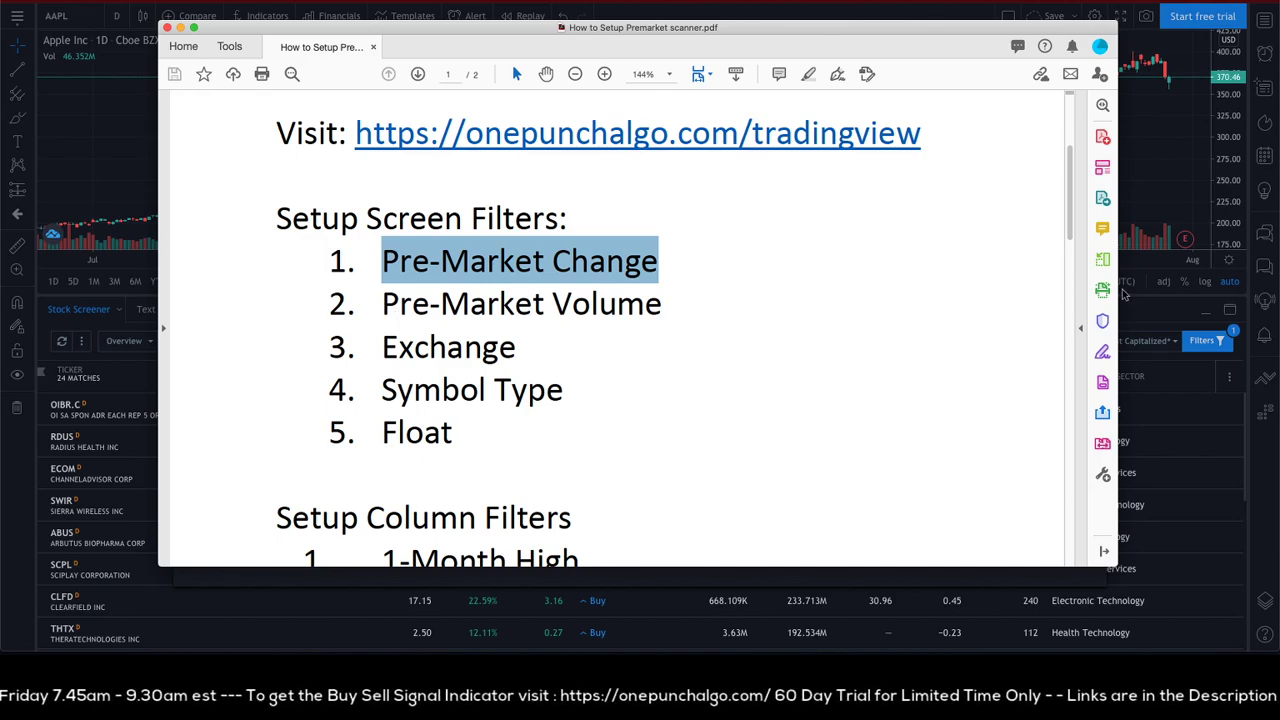
pyautogui.click(1218, 350)
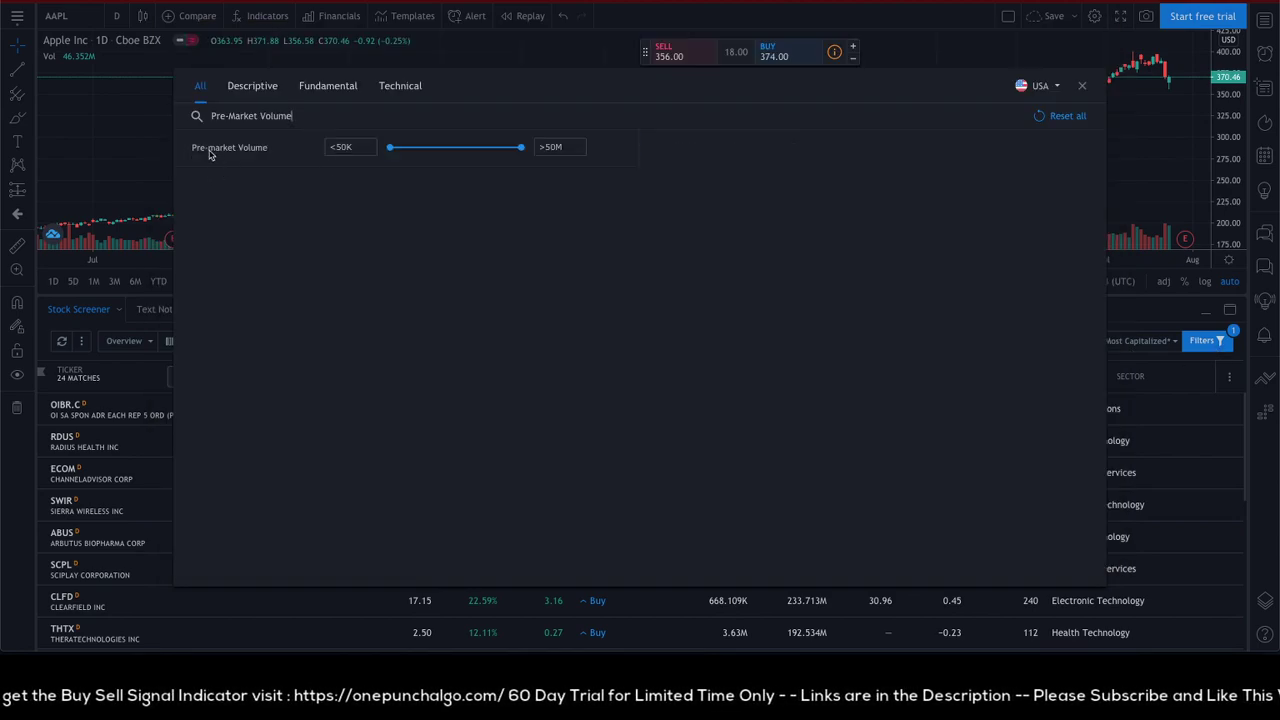
pyautogui.moveTo(391, 150); pyautogui.dragTo(421, 150)
pyautogui.click(333, 147)
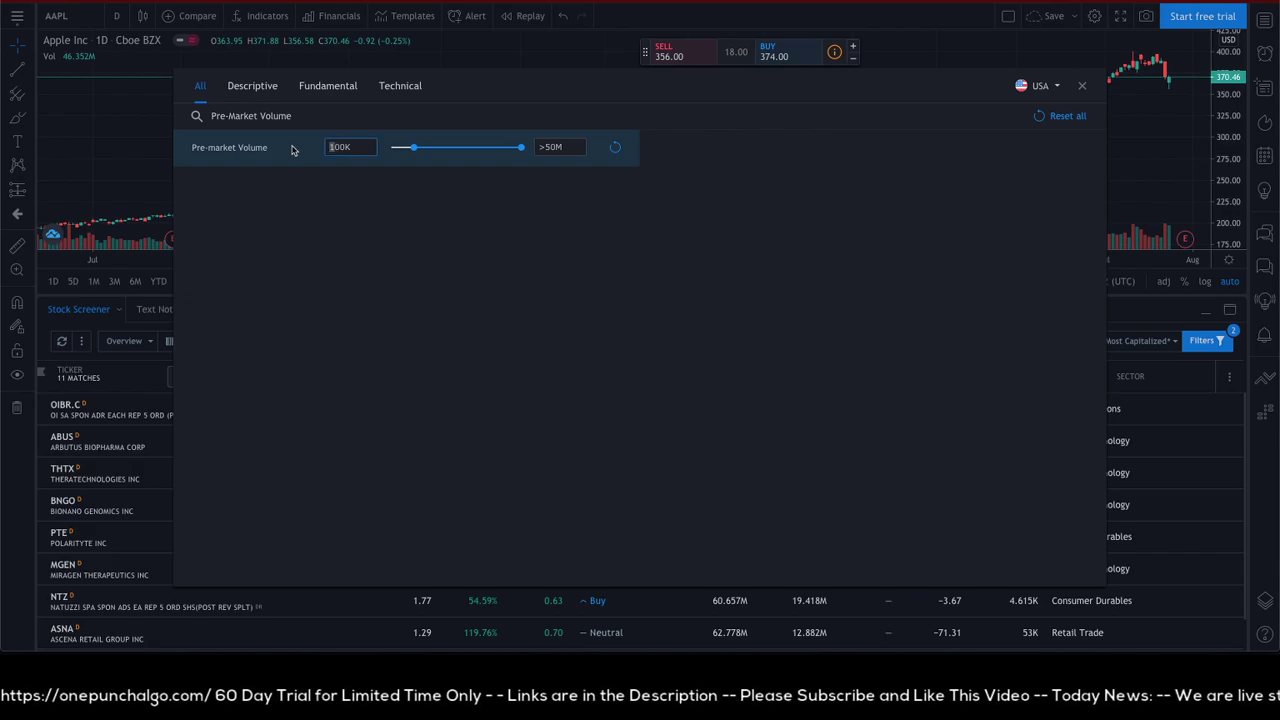
pyautogui.doubleClick(346, 149)
pyautogui.write('200K')
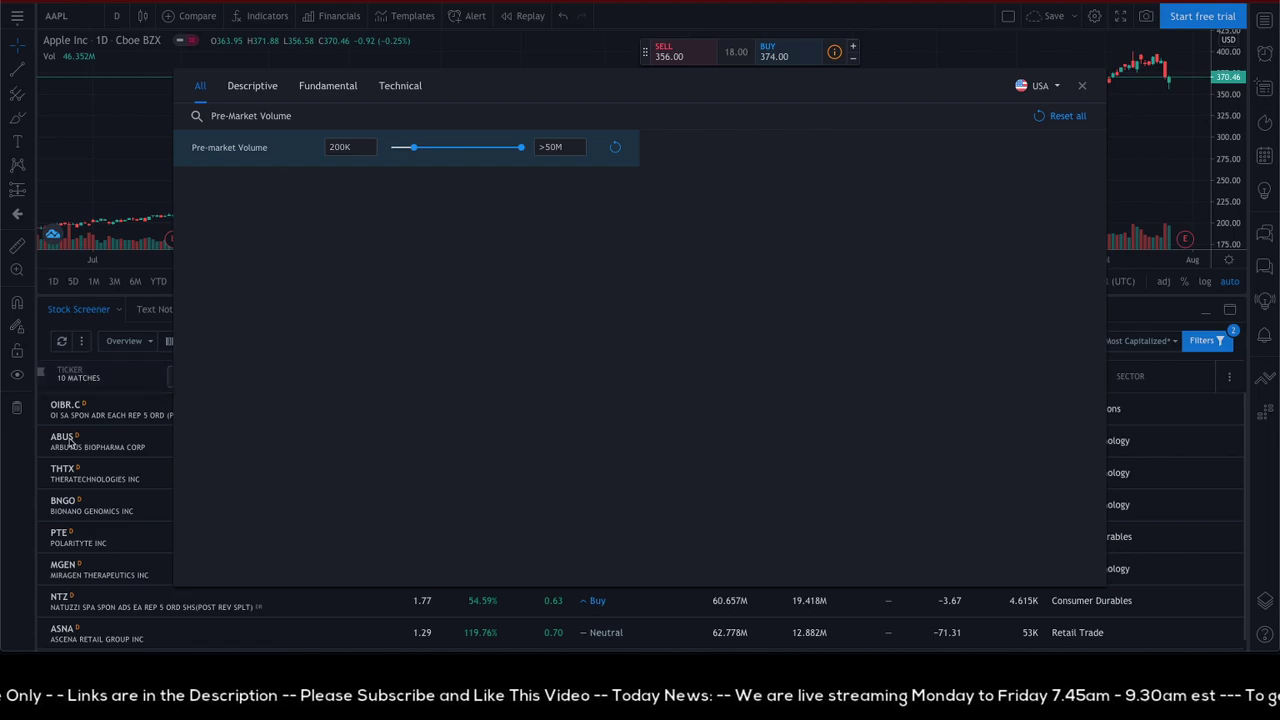
# - Search the filters for "Exchange", taken from the setup PDF, and limit Exchange to NYSE ARCA, NASDAQ and NYSE
pyautogui.press('super+Tab')
pyautogui.click(428, 346)
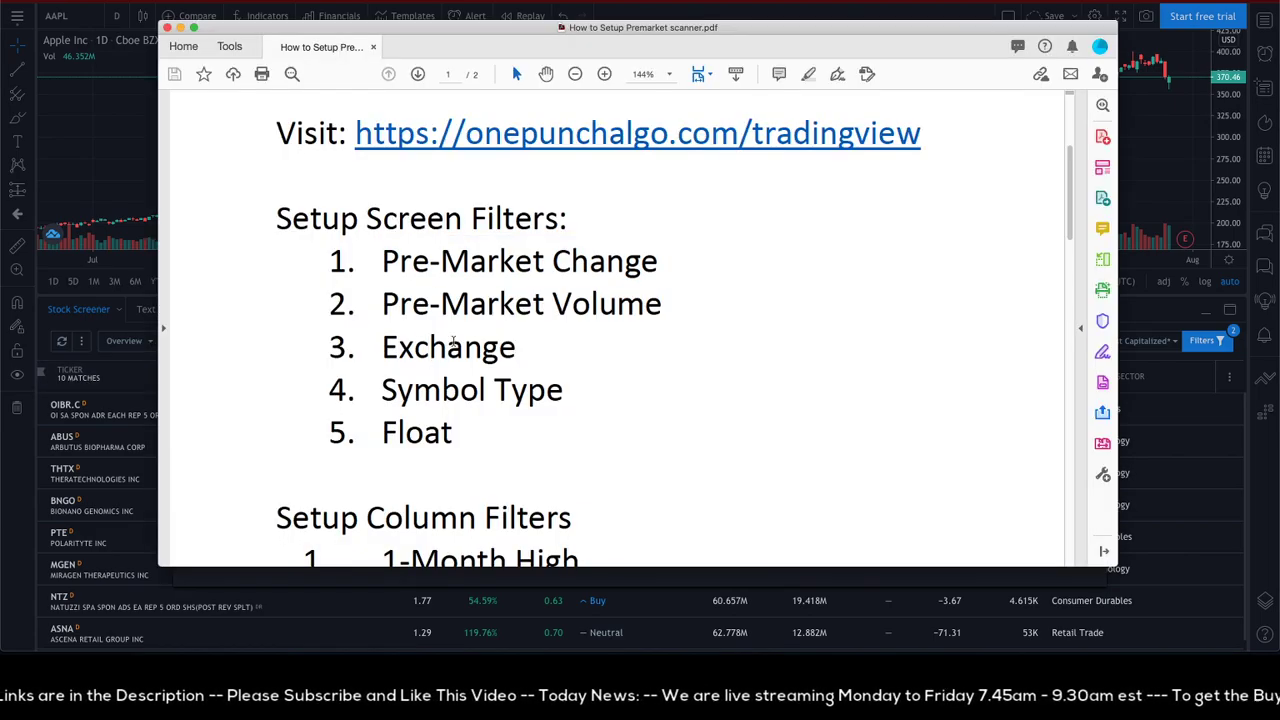
pyautogui.doubleClick(470, 345)
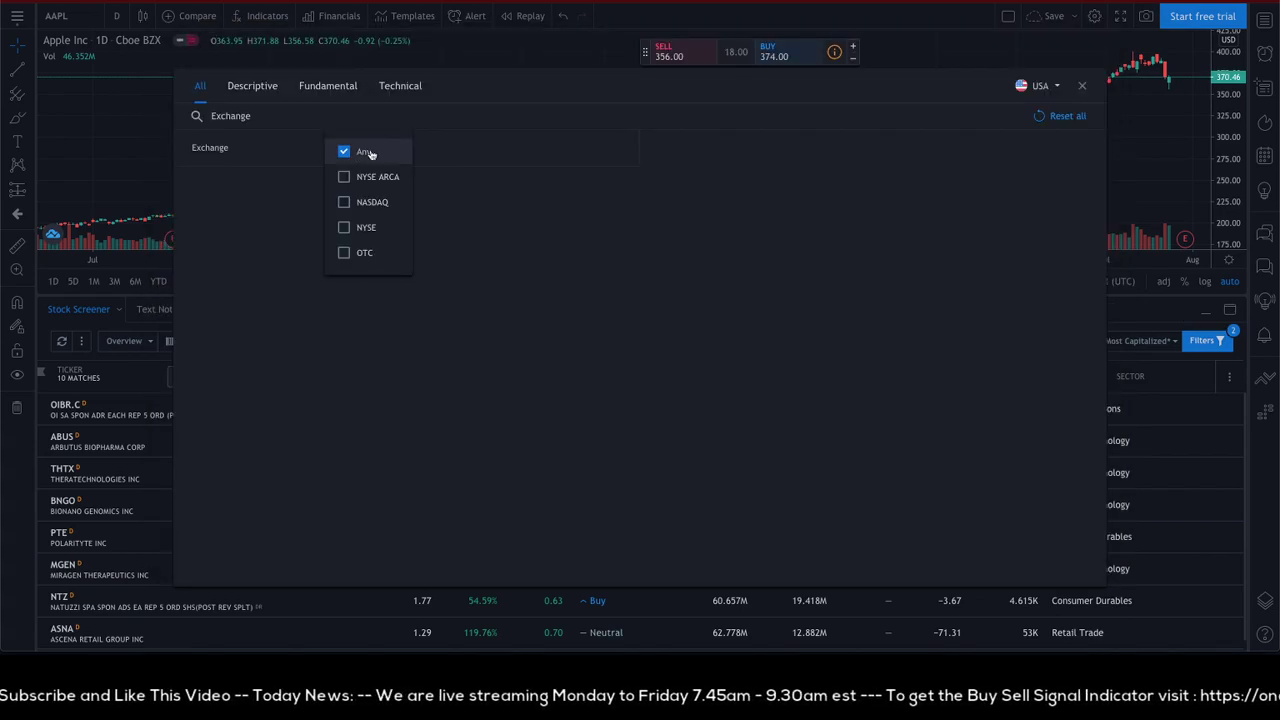
pyautogui.click(344, 152)
pyautogui.click(344, 150)
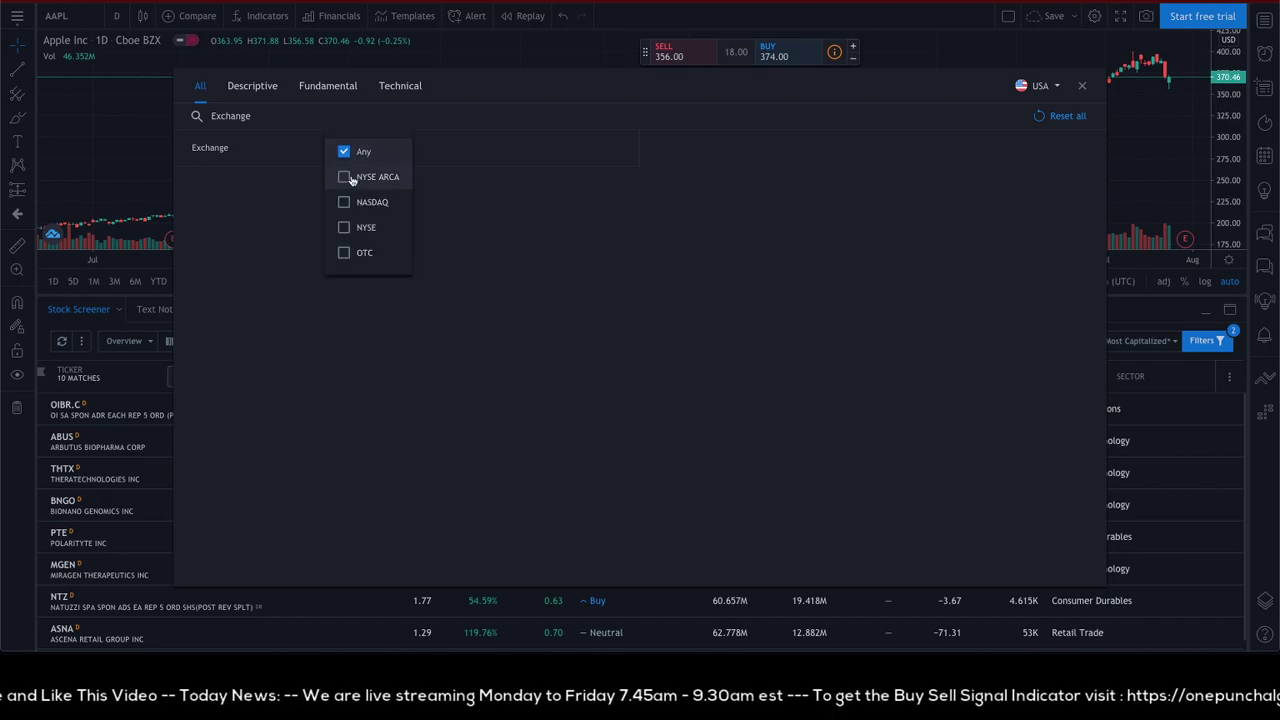
pyautogui.click(344, 178)
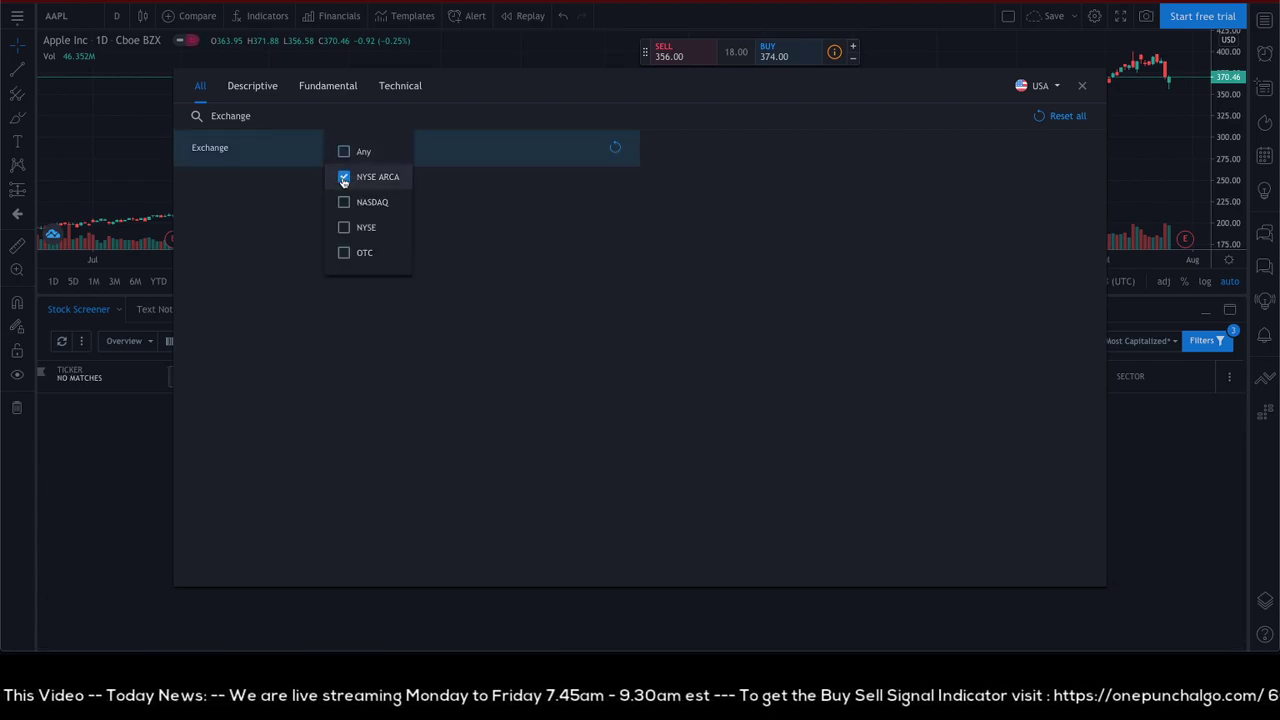
pyautogui.click(344, 203)
pyautogui.click(344, 230)
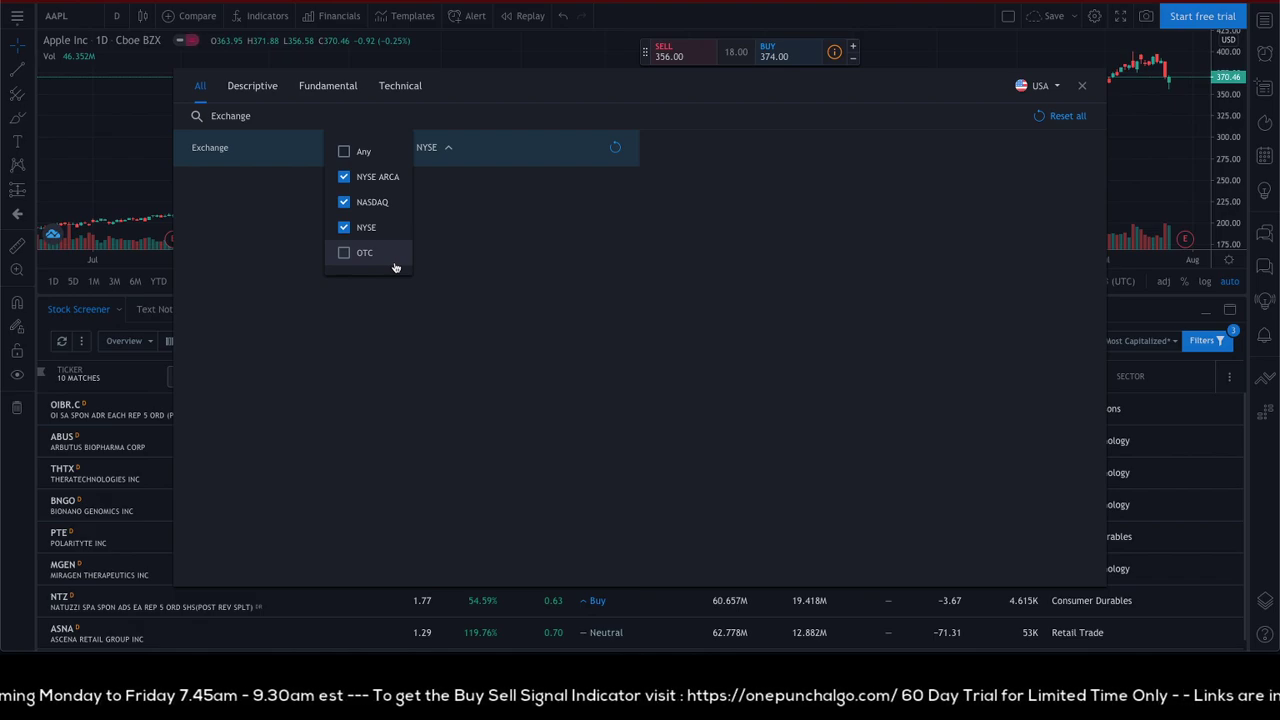
pyautogui.click(523, 305)
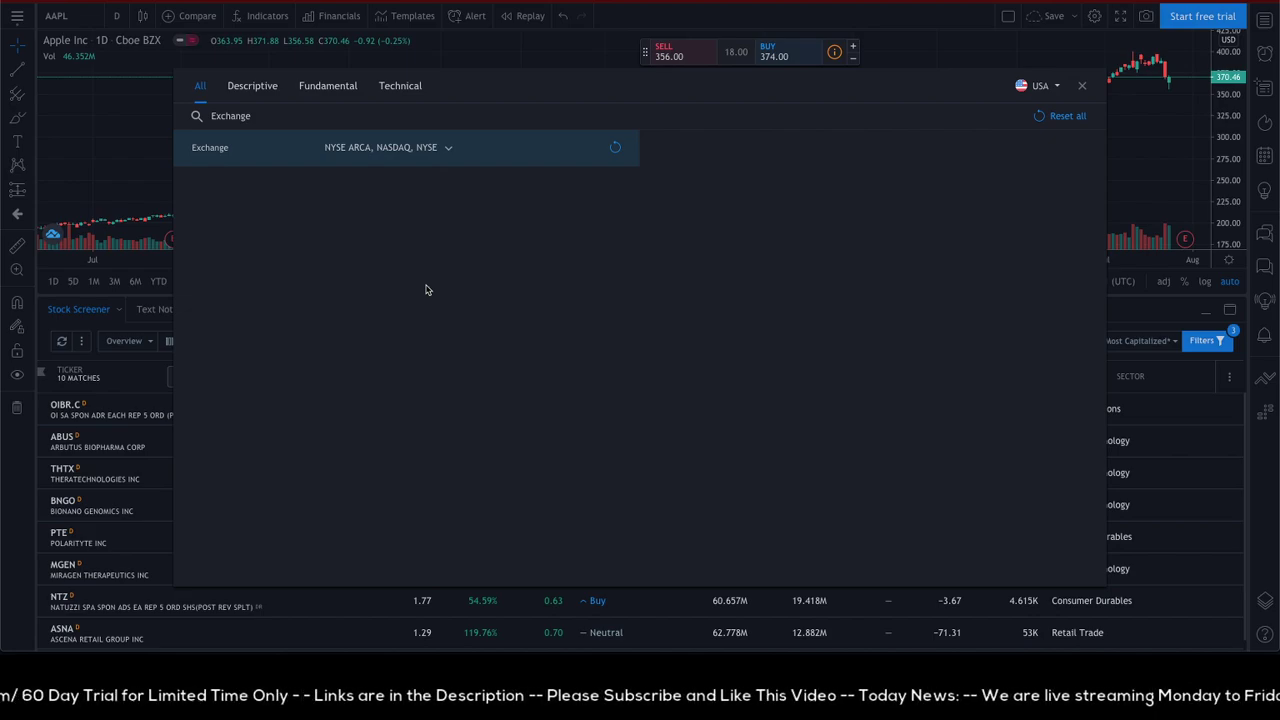
pyautogui.press('super+Tab')
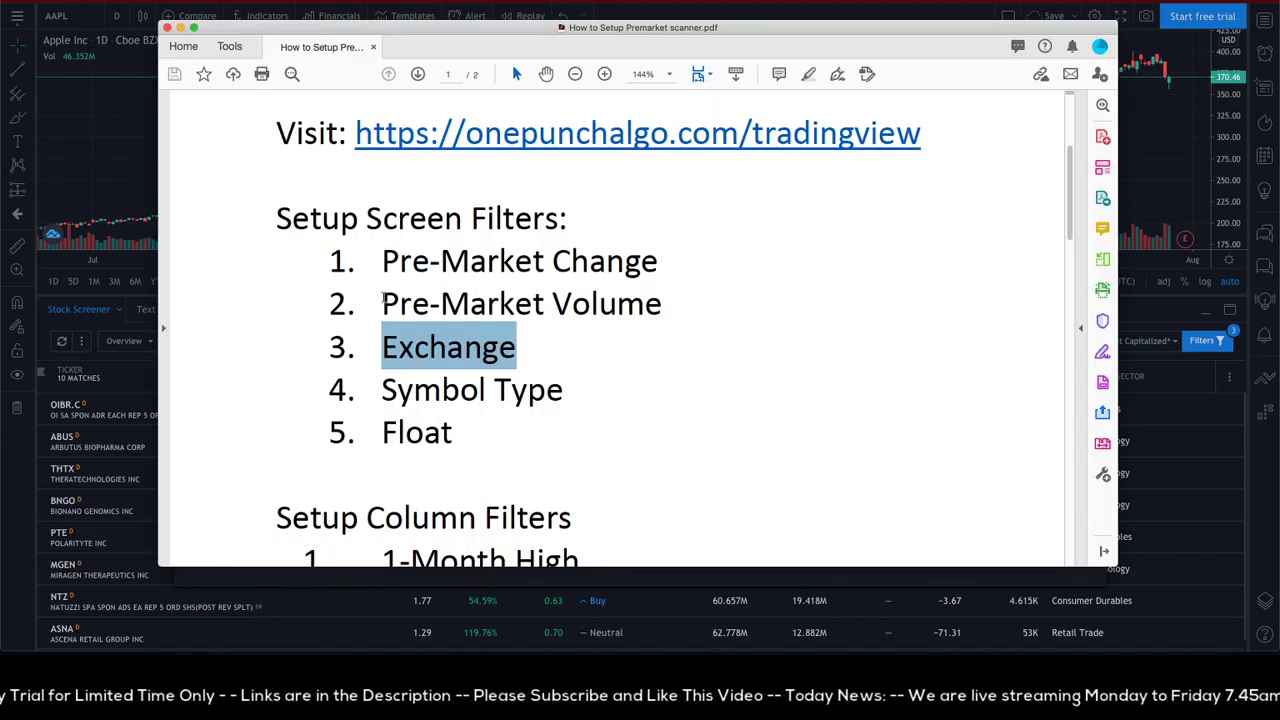
pyautogui.click(545, 219)
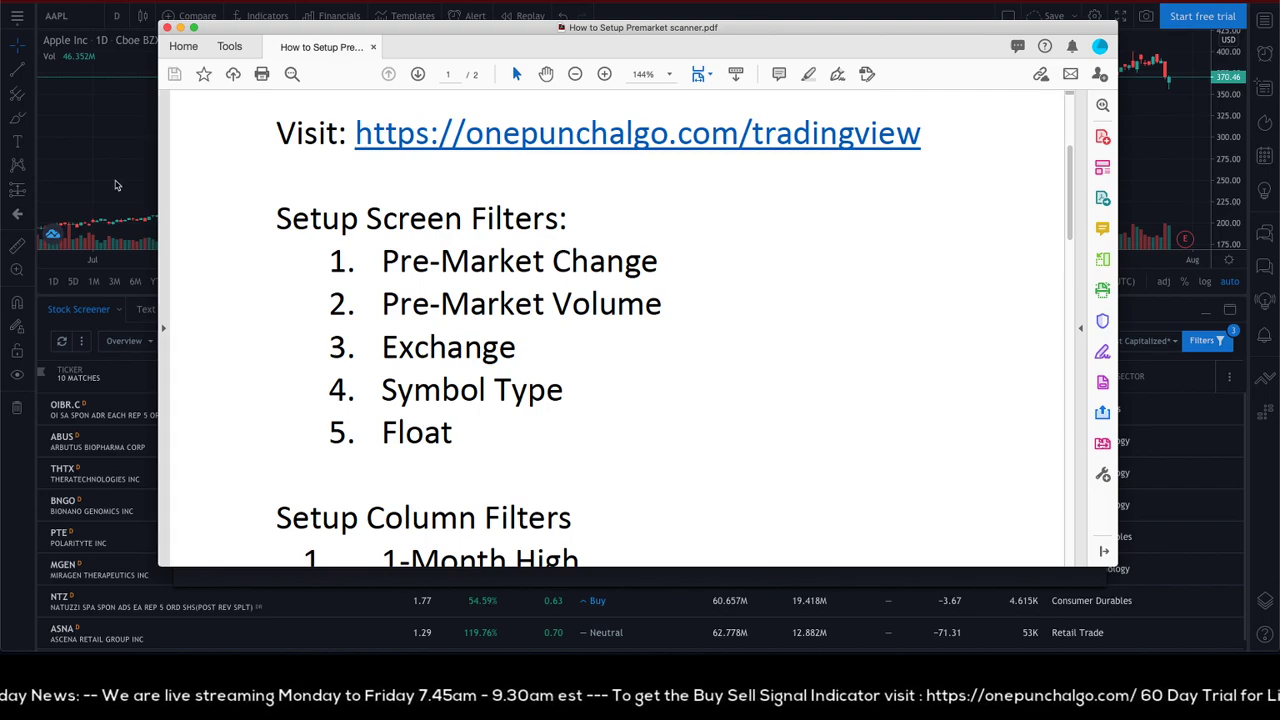
pyautogui.click(115, 185)
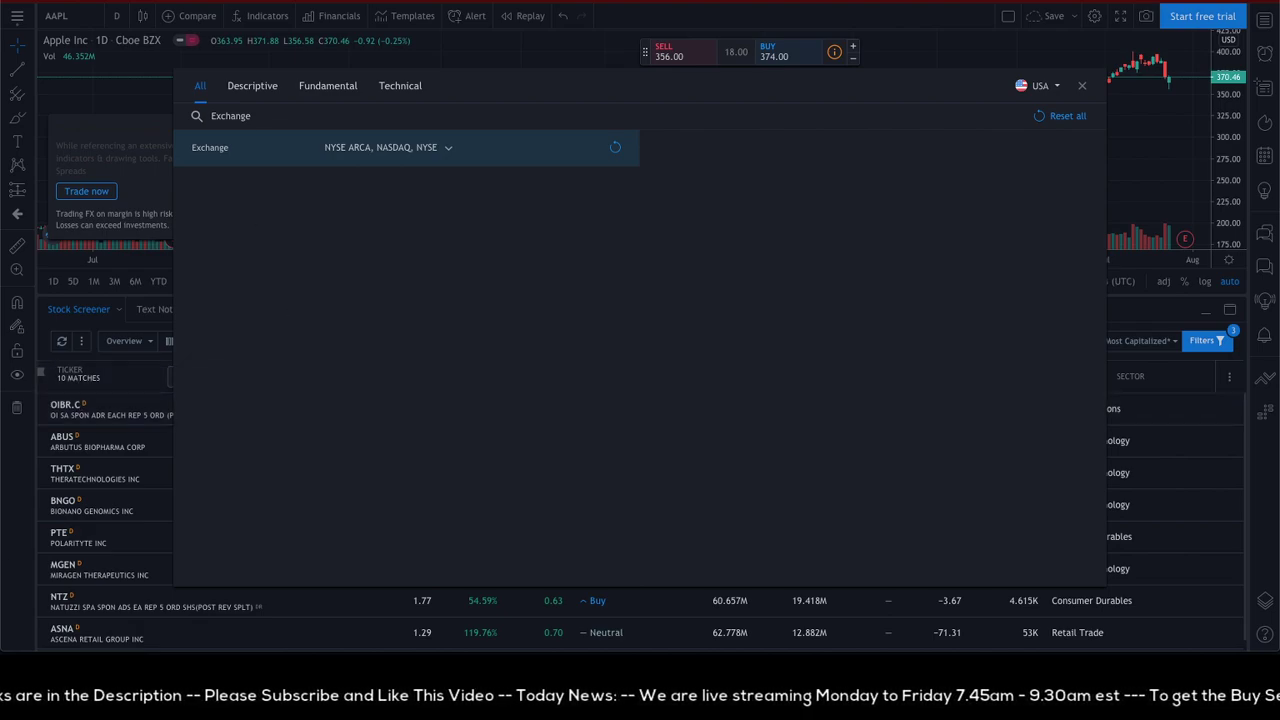
# - Search the filters for "Symbol", following the setup PDF, and limit Symbol Type to Common Stock
pyautogui.press('super+Tab')
pyautogui.click(523, 393)
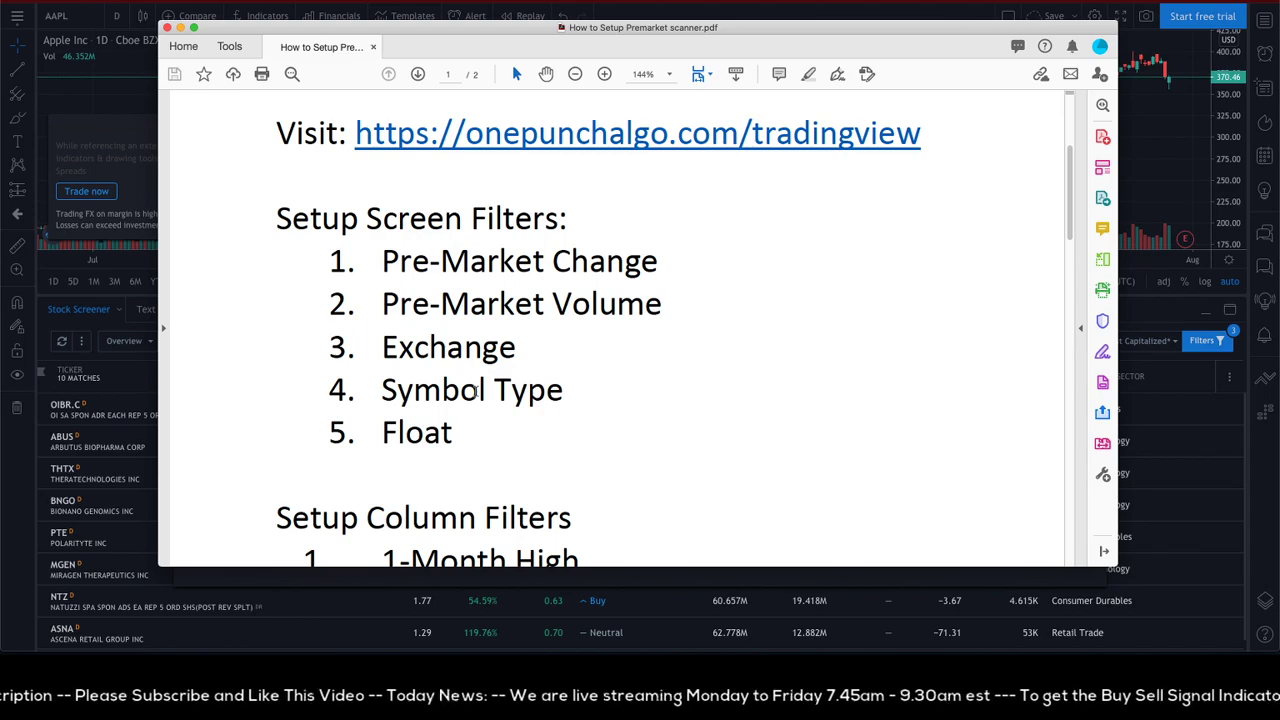
pyautogui.press('super+Tab')
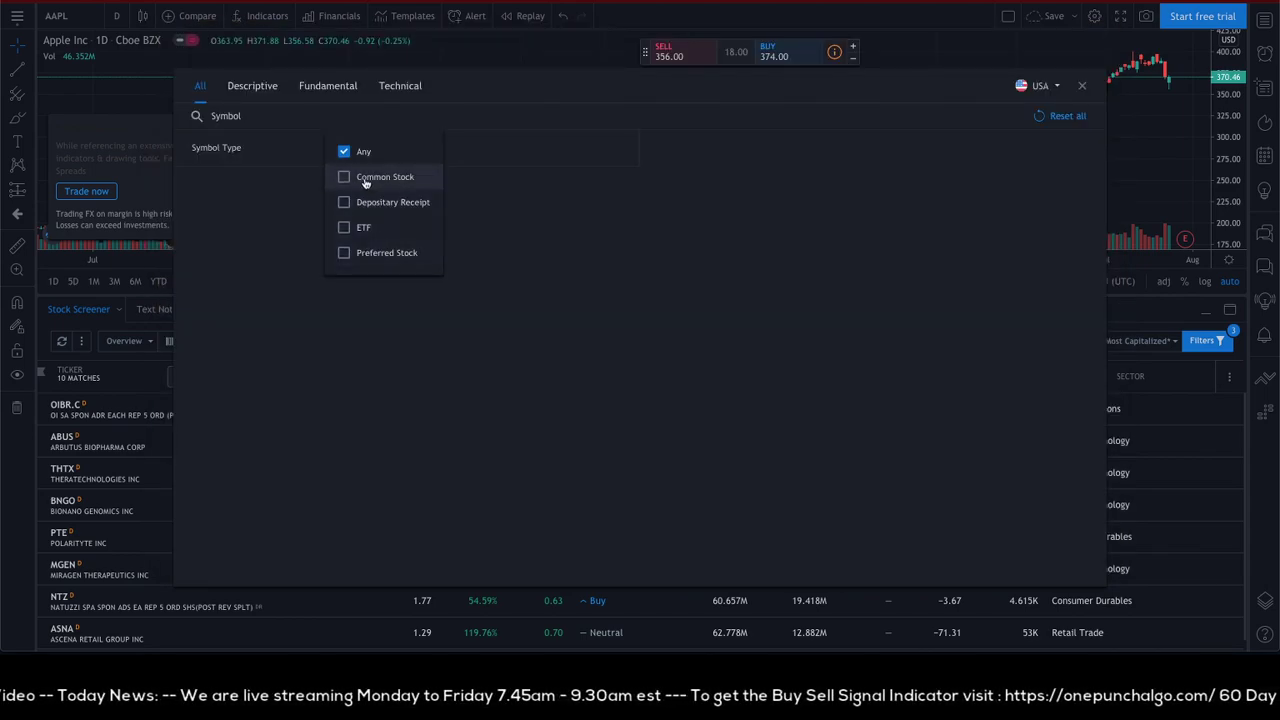
pyautogui.click(365, 180)
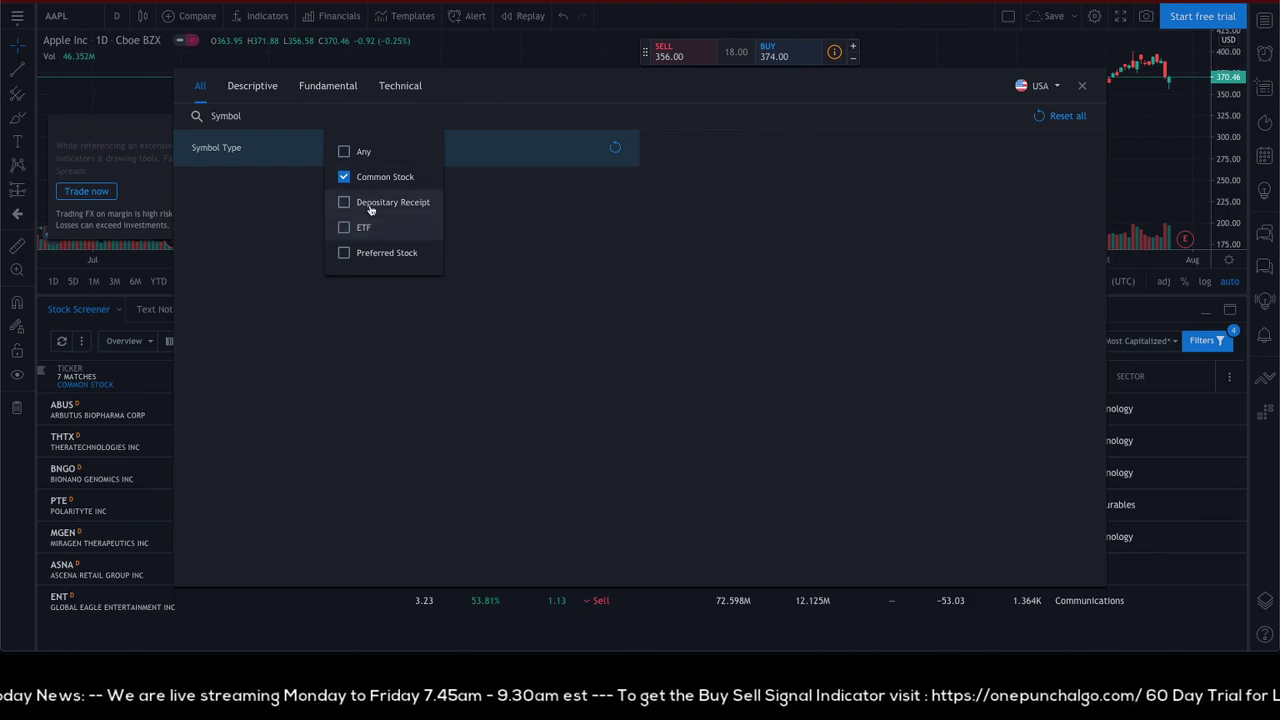
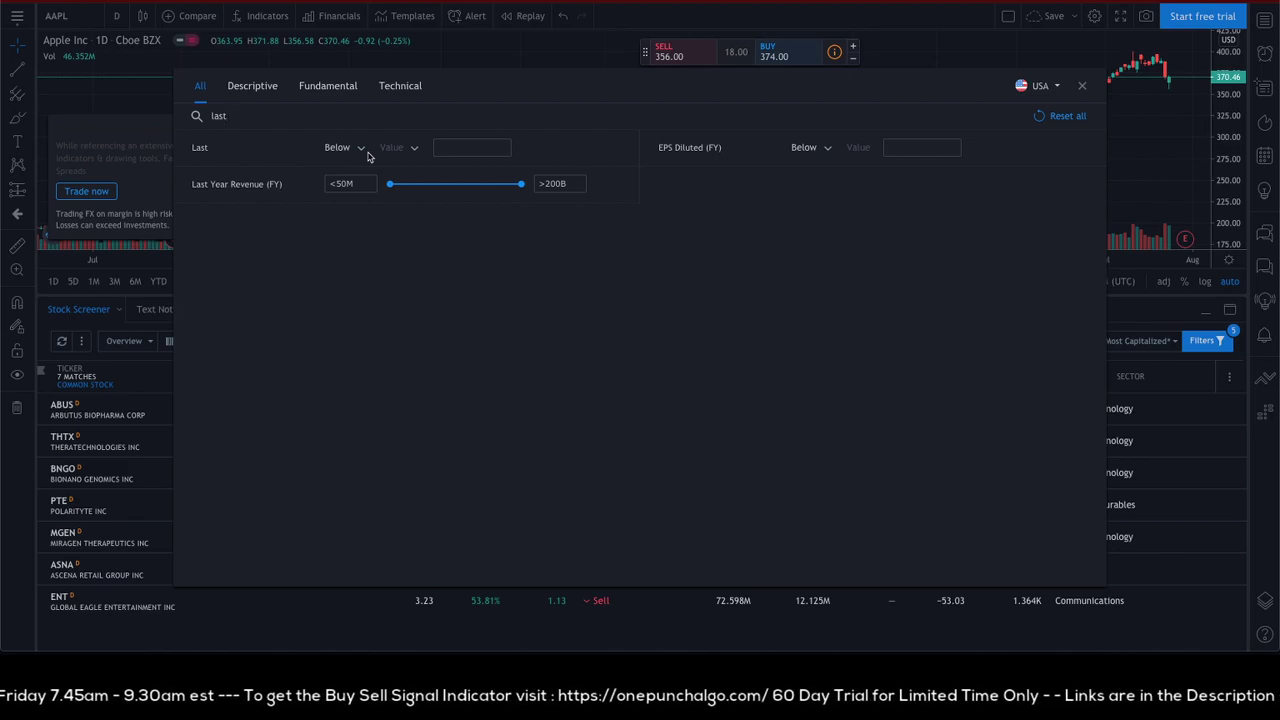
# - Try the Last filter at Below 1 and Below 5
pyautogui.click(363, 149)
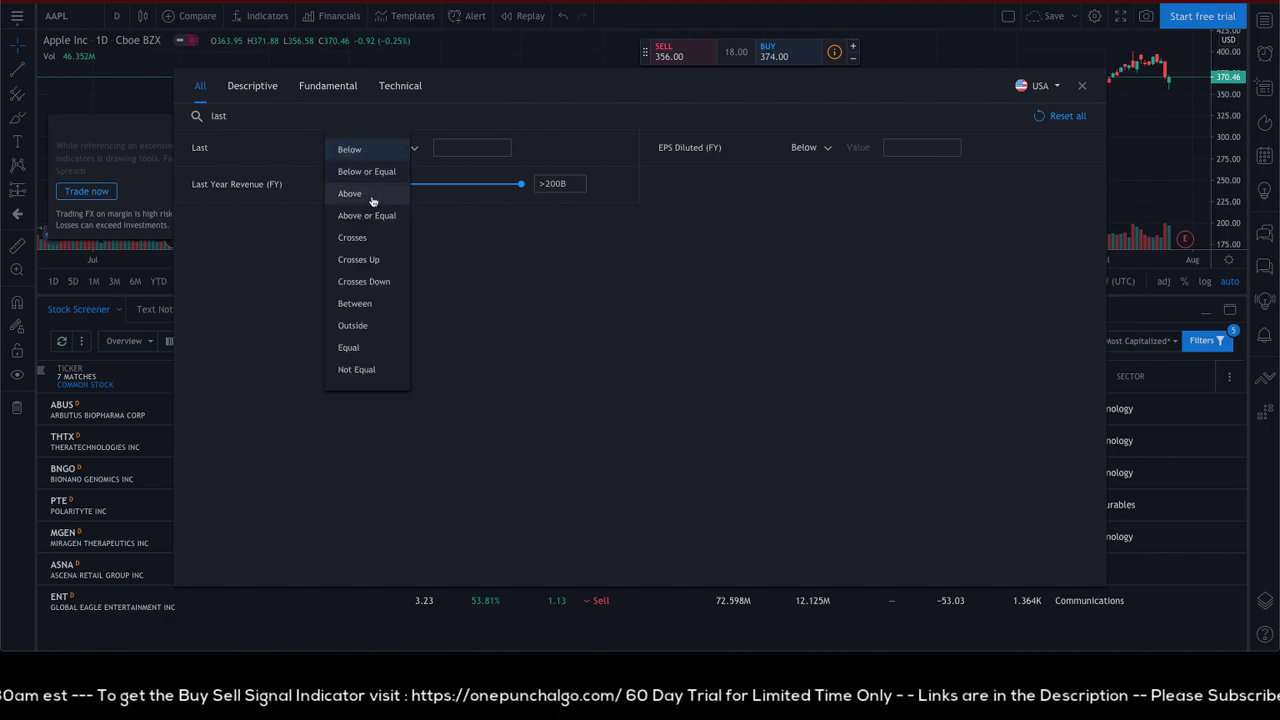
pyautogui.click(466, 147)
pyautogui.write('1')
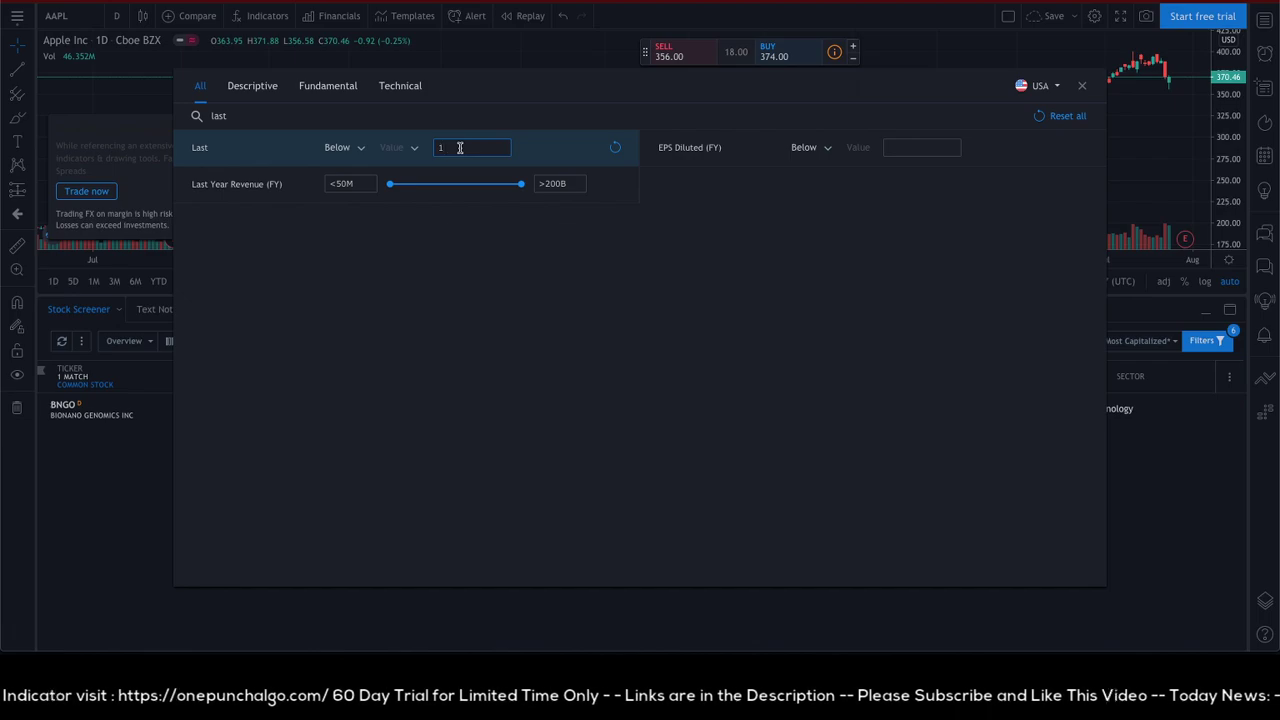
pyautogui.press('BackSpace')
pyautogui.write('5')
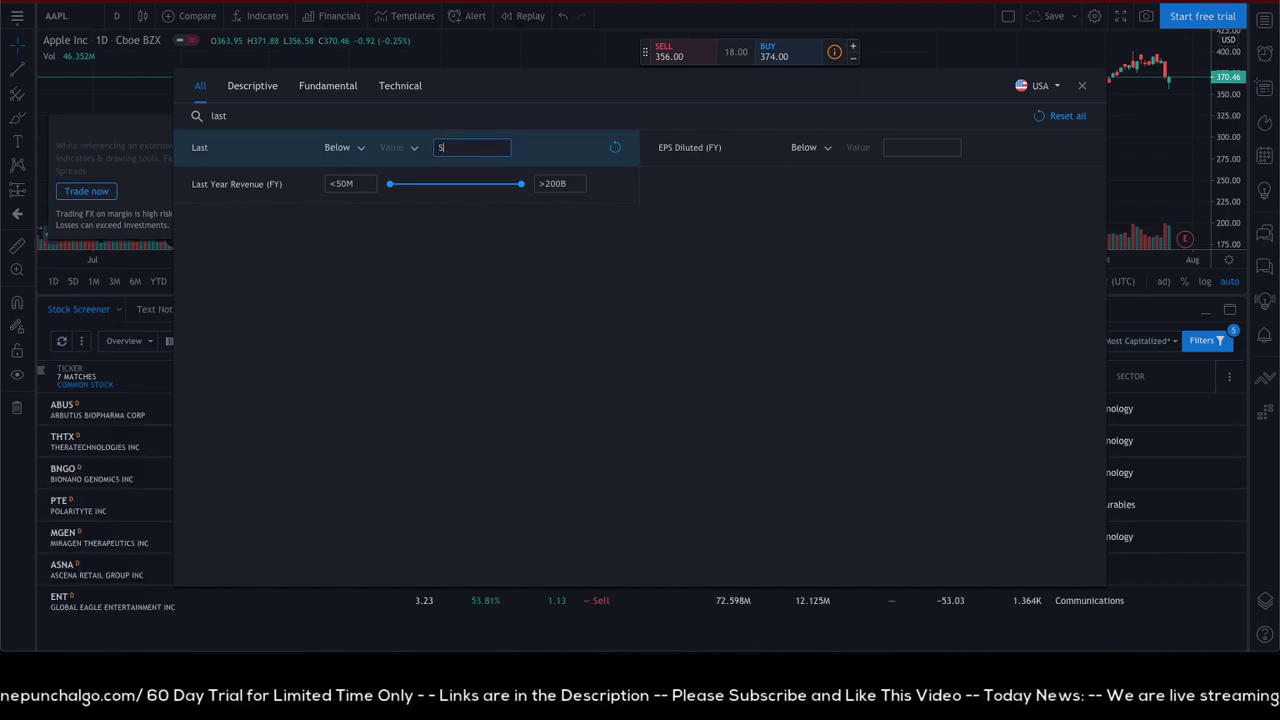
# - Try the Last filter at Between 1 and 5
pyautogui.click(362, 152)
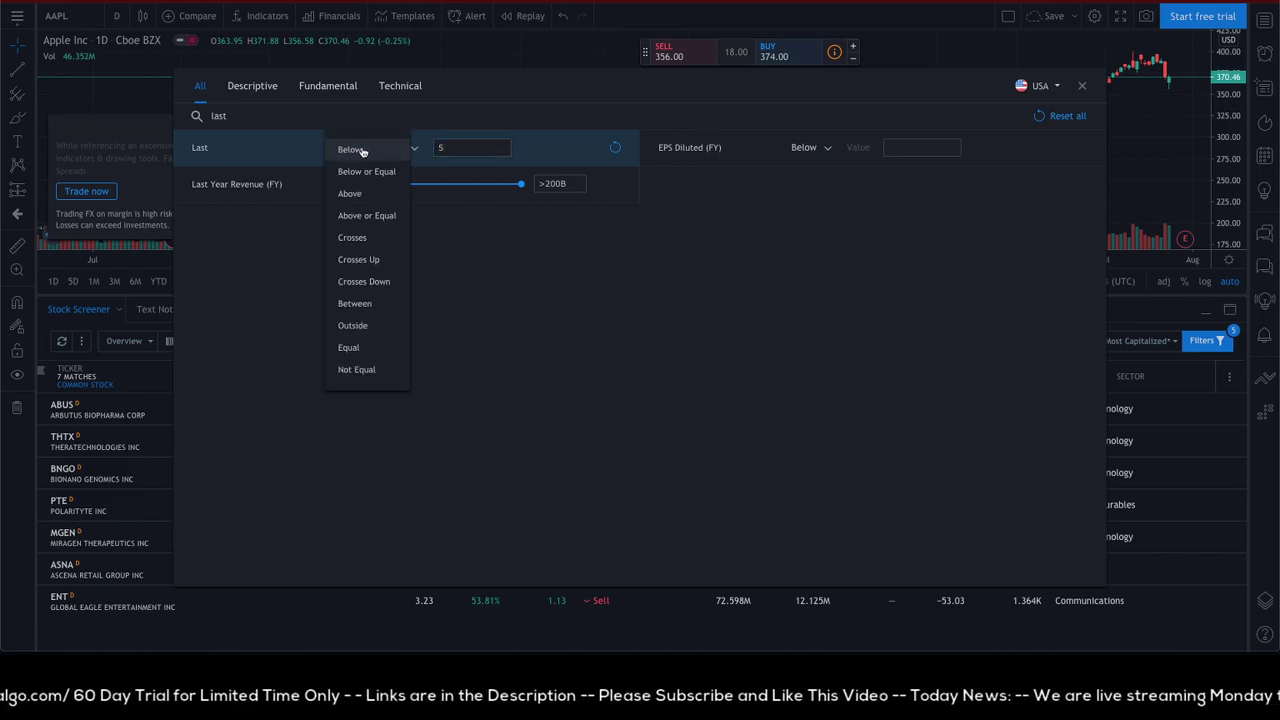
pyautogui.click(350, 304)
pyautogui.write('1')
pyautogui.click(490, 147)
pyautogui.write('5')
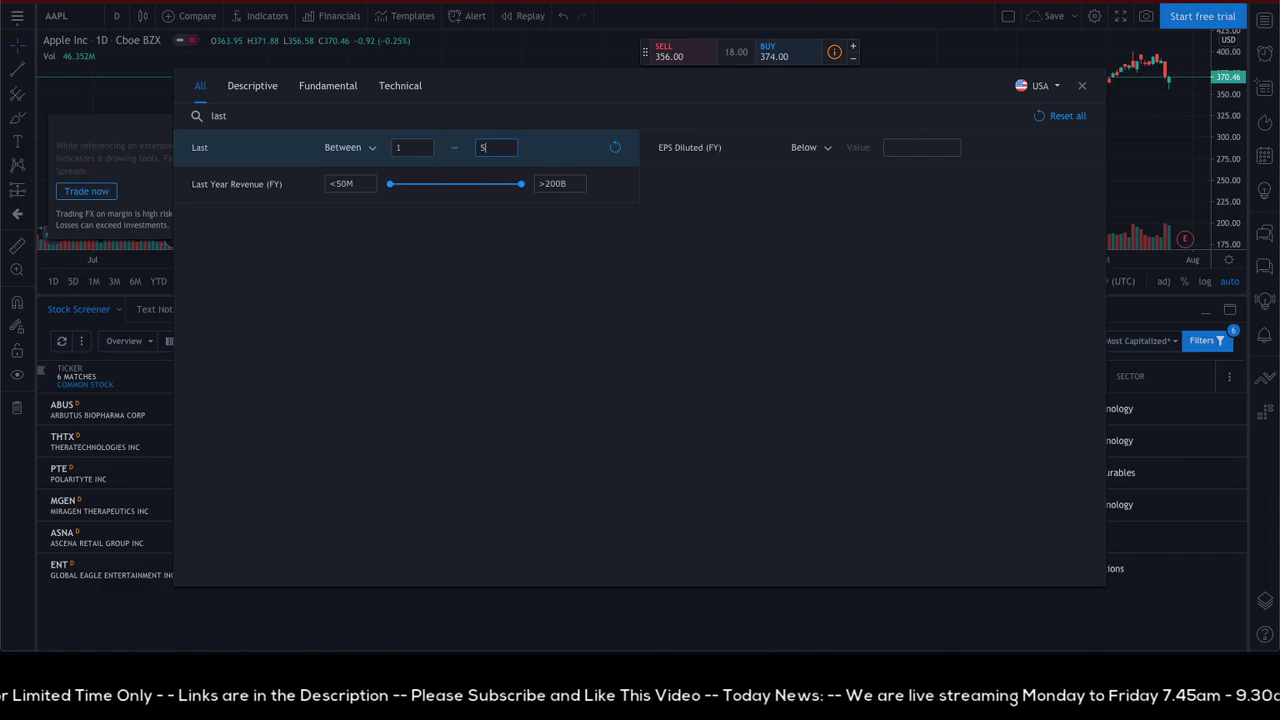
# - Try the Last filter at Below 20, clear its value and close the filter settings
pyautogui.click(371, 150)
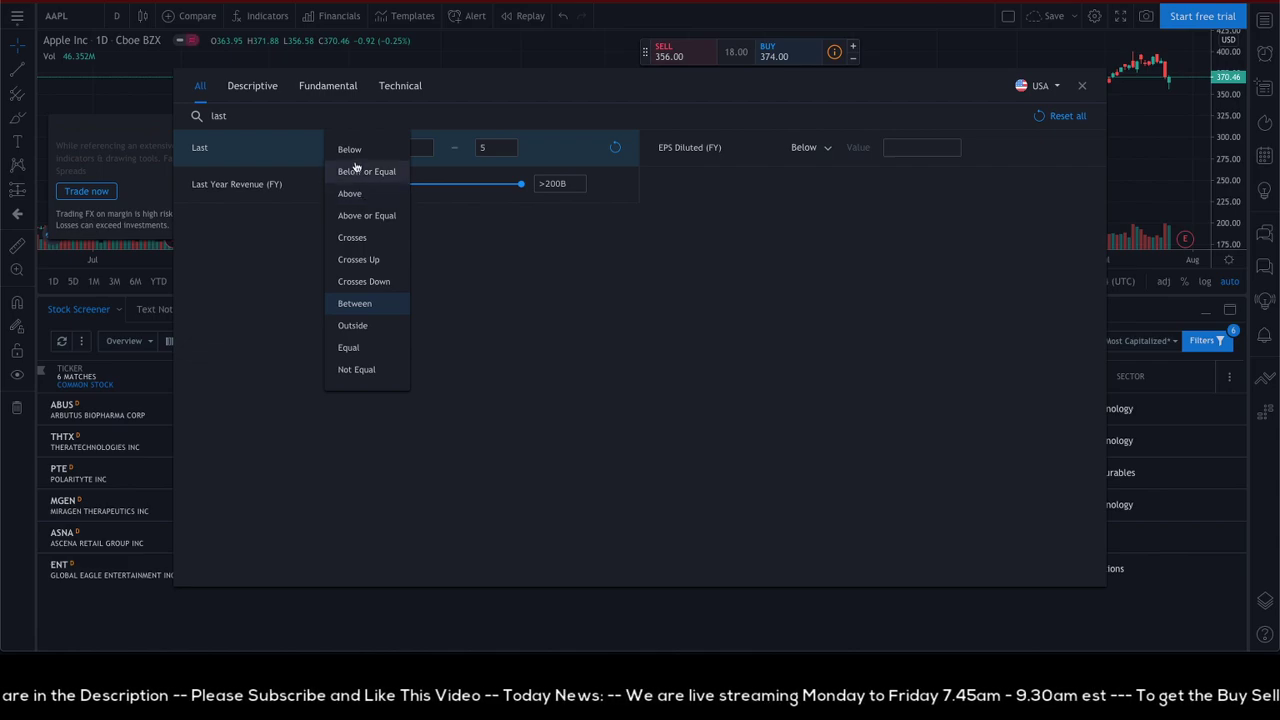
pyautogui.click(350, 150)
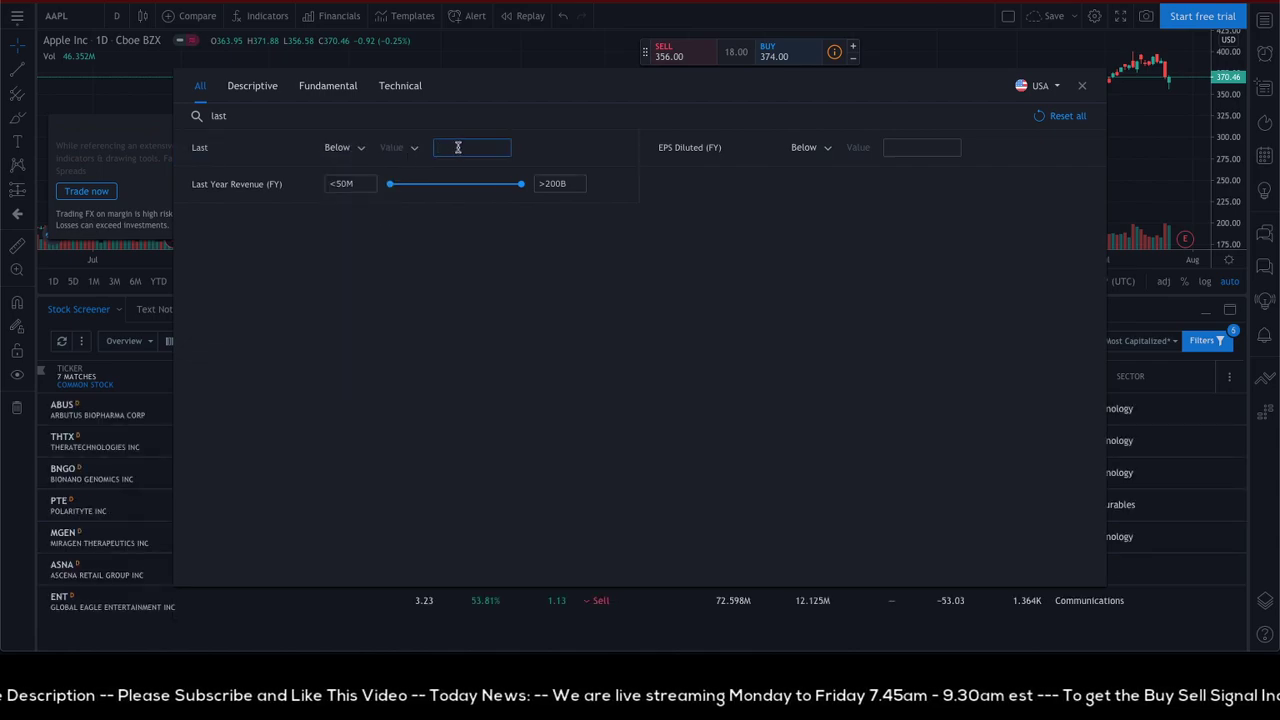
pyautogui.write('20')
pyautogui.press('BackSpace')
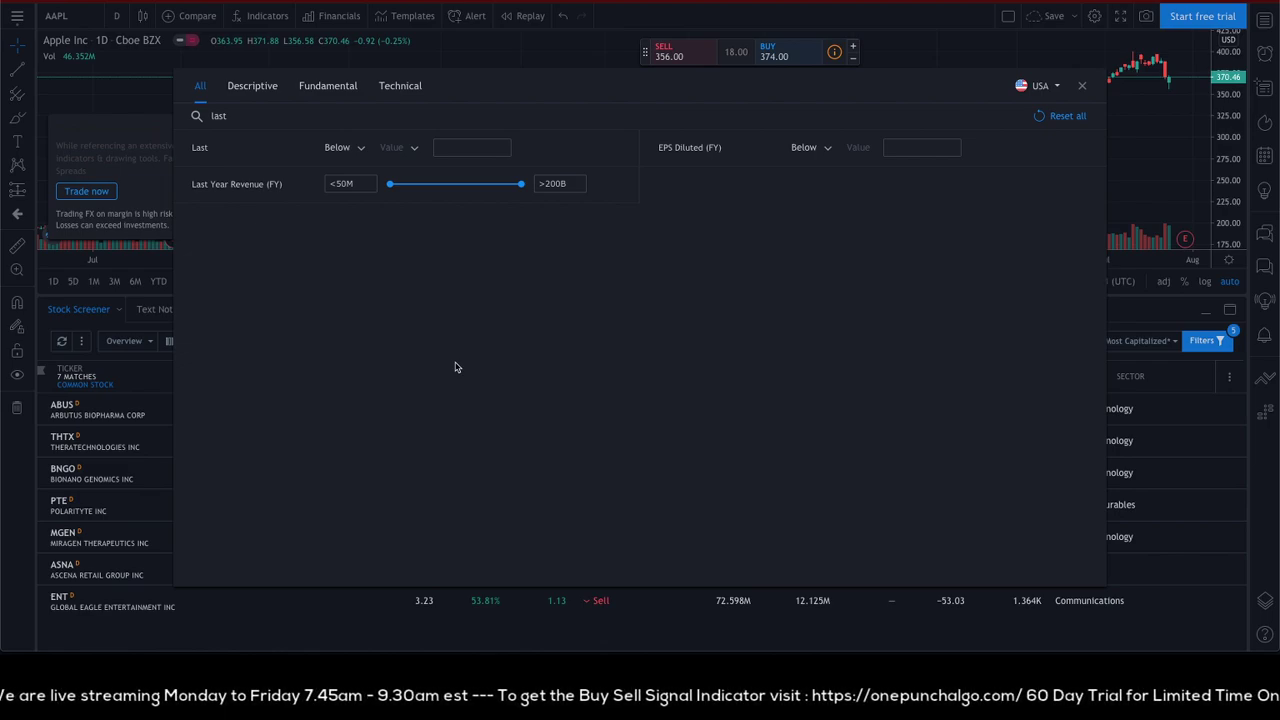
pyautogui.click(1083, 86)
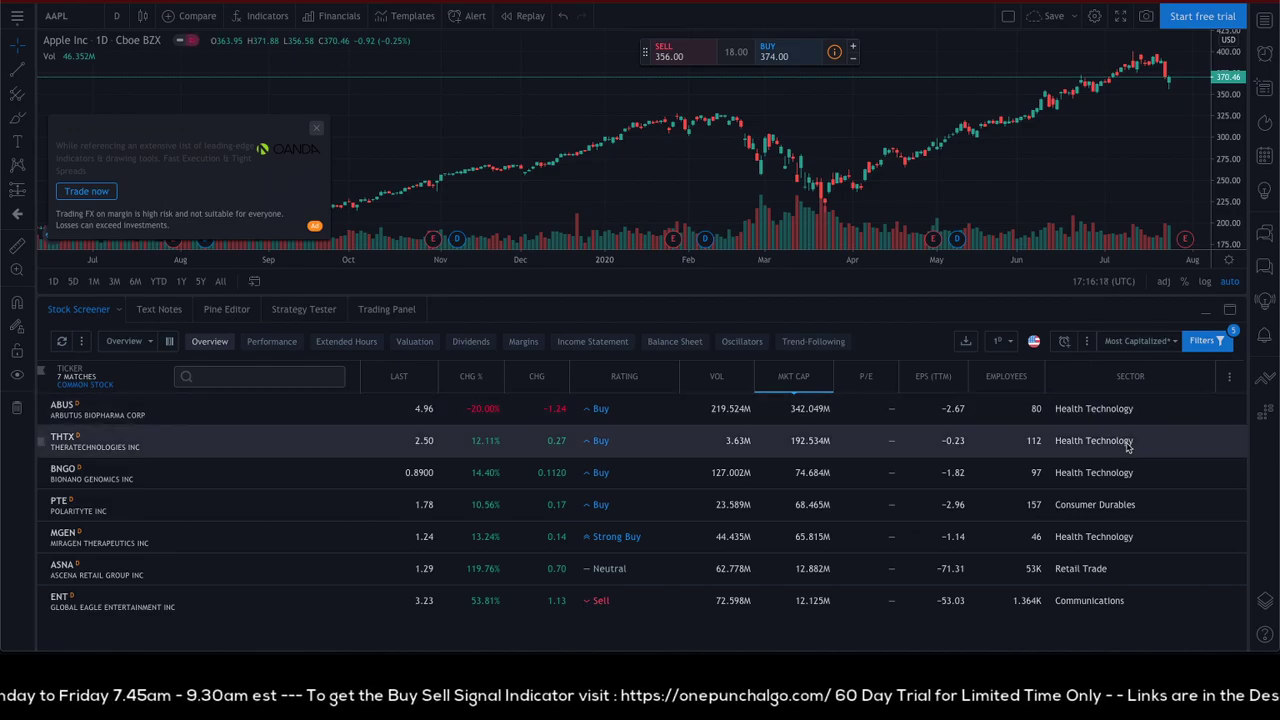
# - Dismiss the advertisement over the chart and try to save the current filters as a named screen
pyautogui.click(1137, 341)
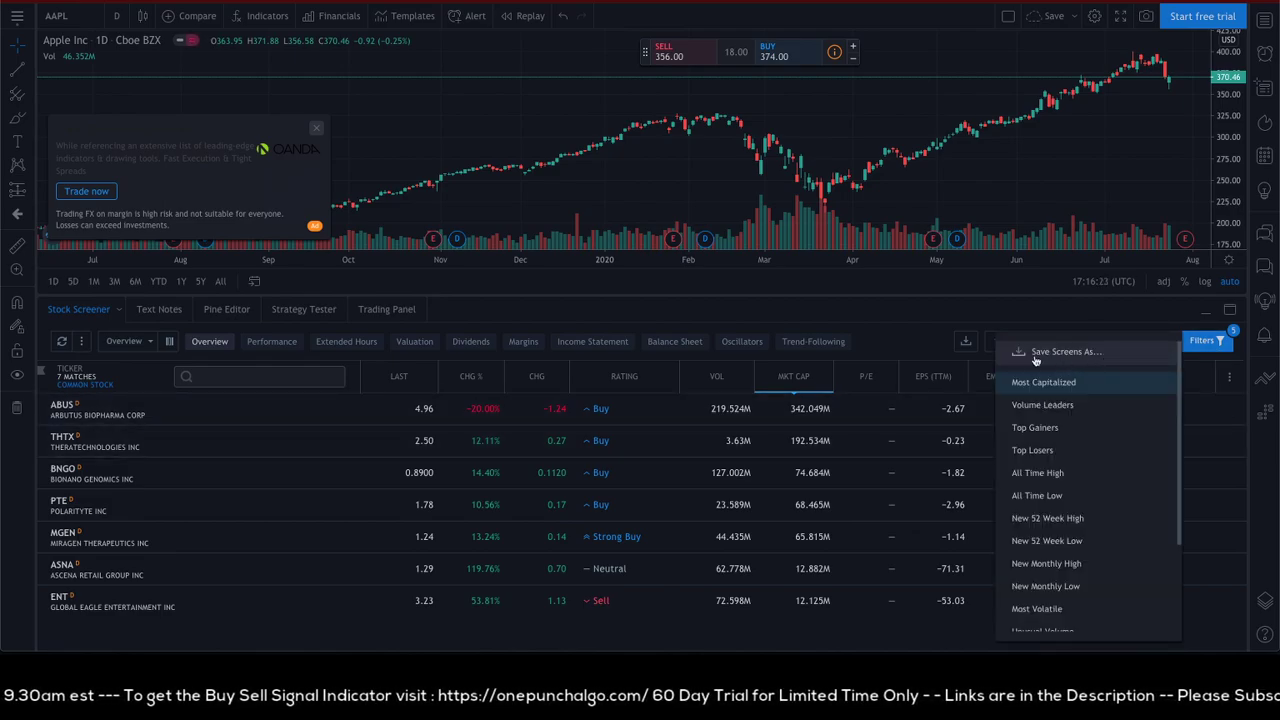
pyautogui.click(316, 129)
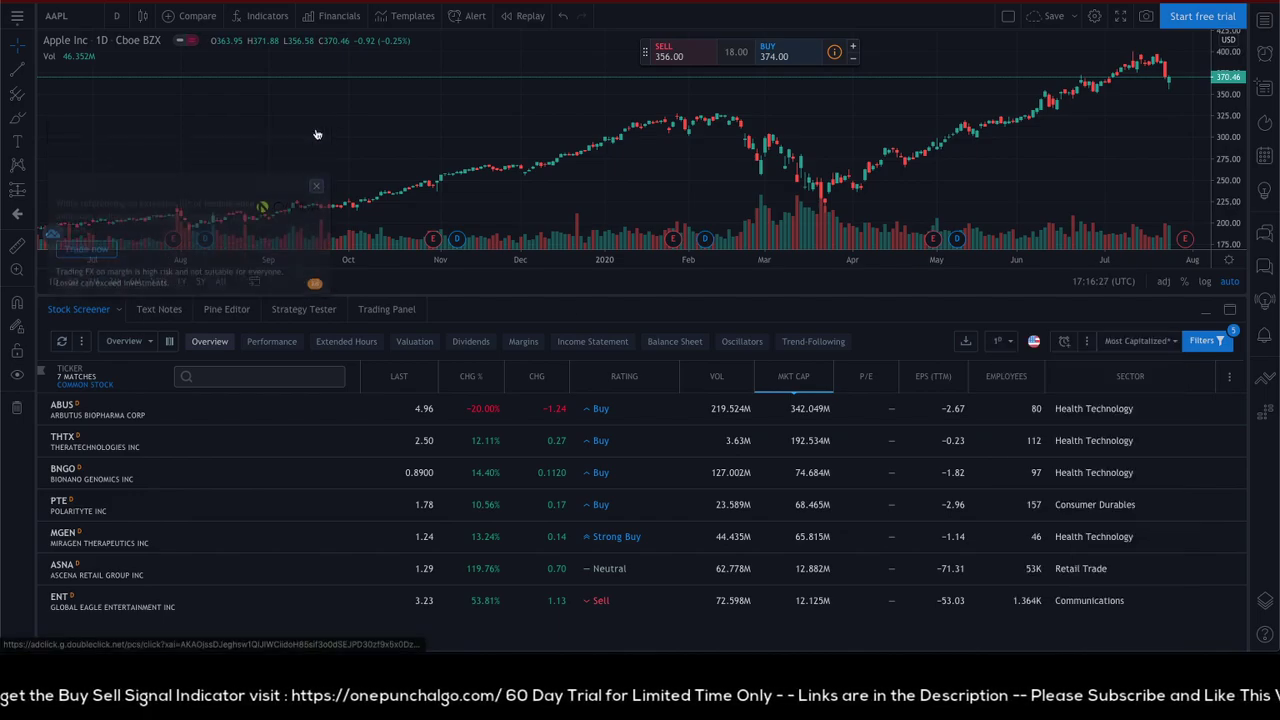
pyautogui.click(1137, 341)
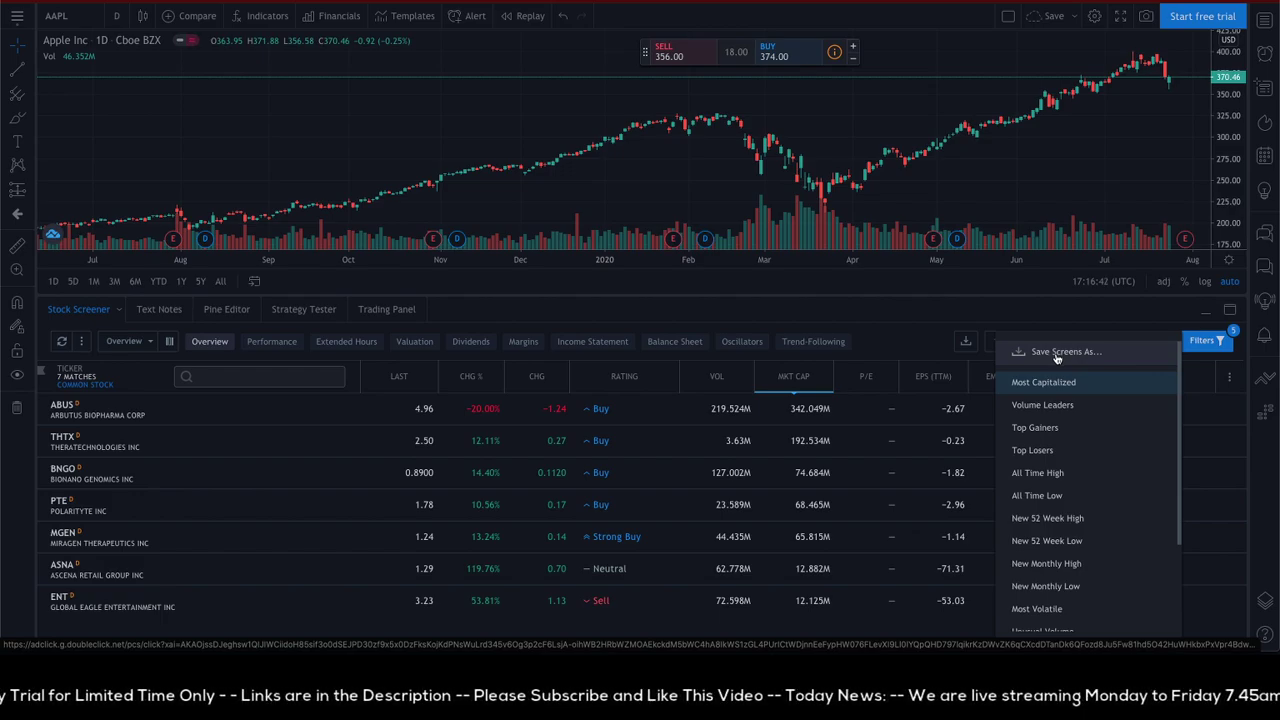
pyautogui.click(1060, 352)
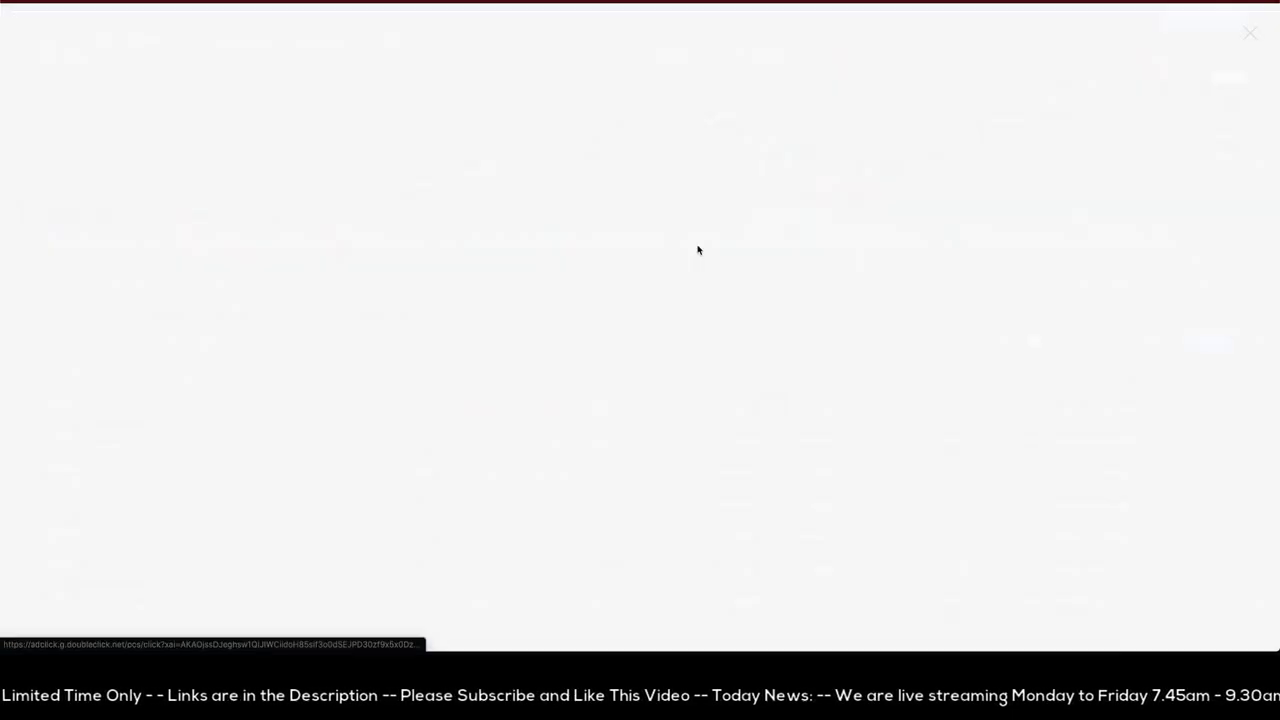
pyautogui.click(1250, 34)
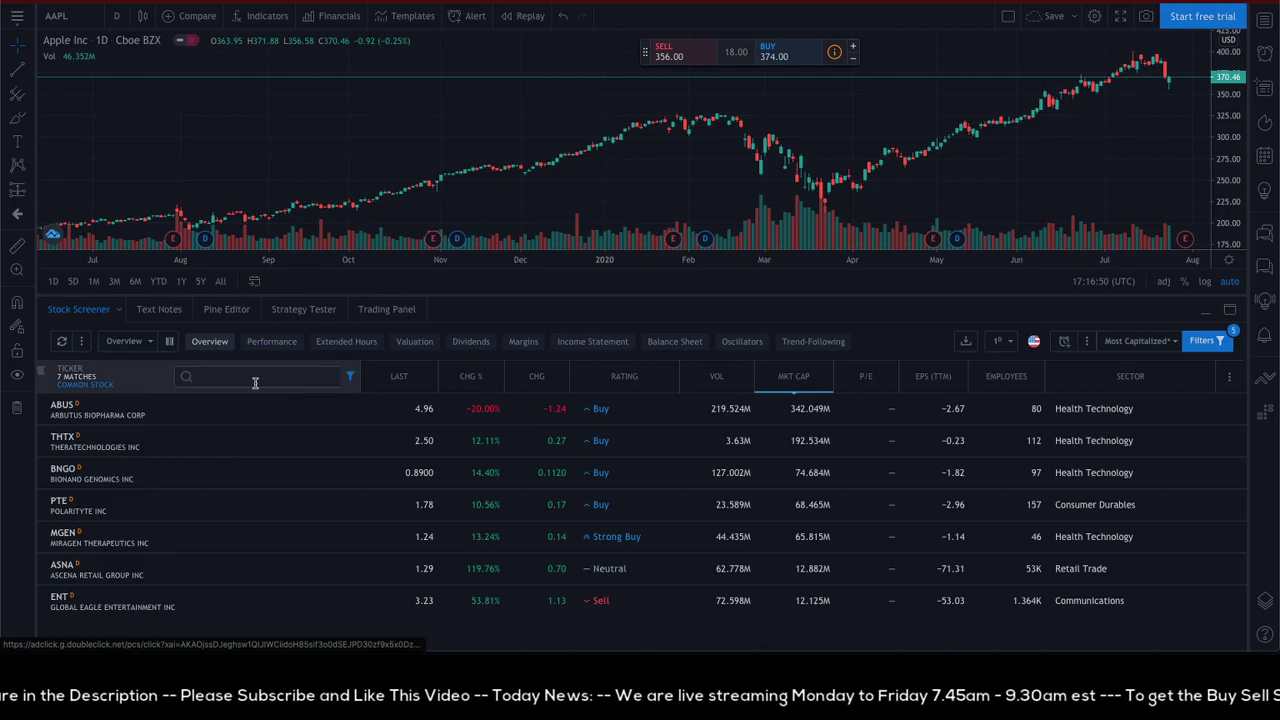
# - Copy "Total Share Outstanding" from the column filter list on page 2 of the setup PDF and return to the screener
pyautogui.press('super+Tab')
pyautogui.scroll(-5, 525, 367)
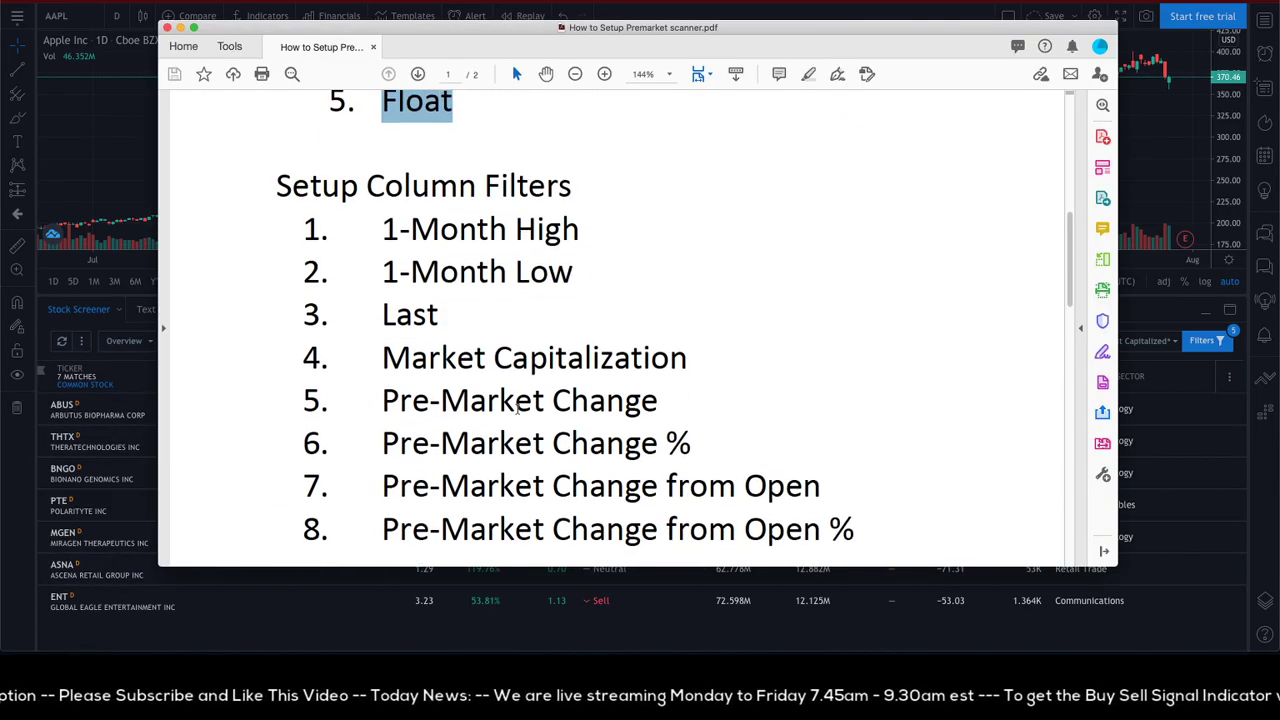
pyautogui.scroll(-10, 525, 367)
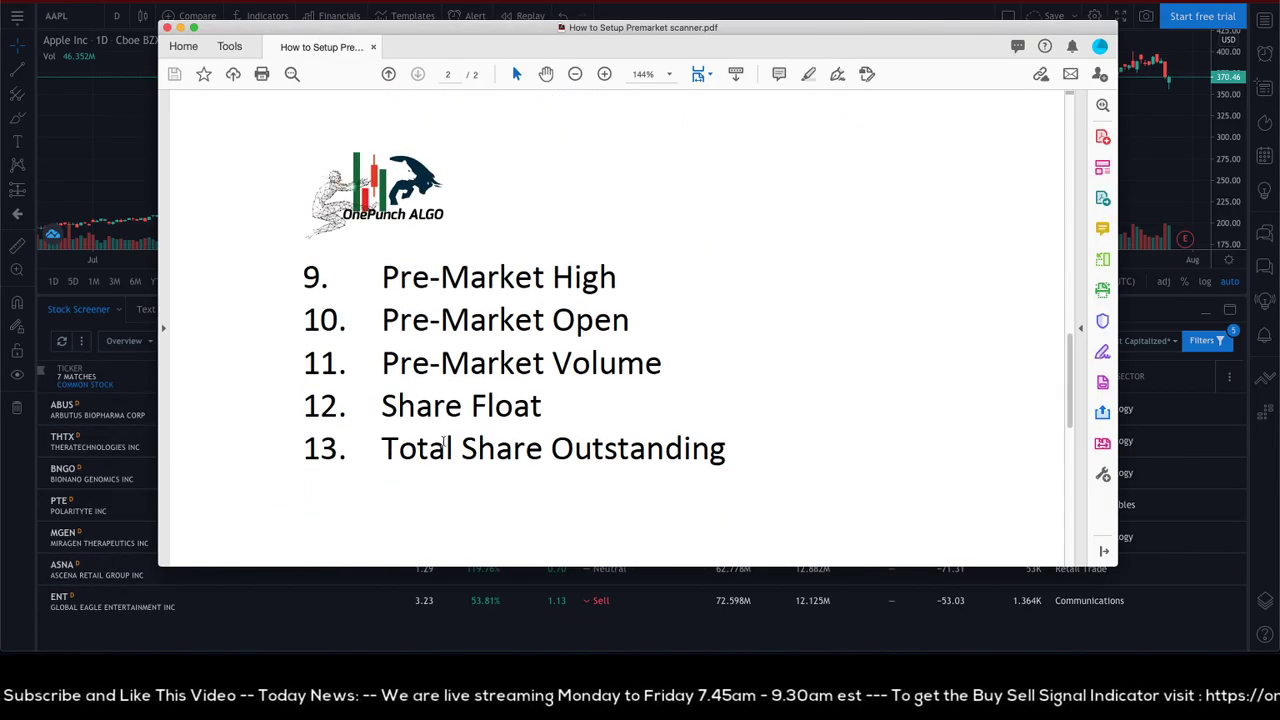
pyautogui.moveTo(382, 453); pyautogui.dragTo(742, 453)
pyautogui.hotkey('ctrl', 'c')
pyautogui.press('super+Tab')
pyautogui.click(177, 366)
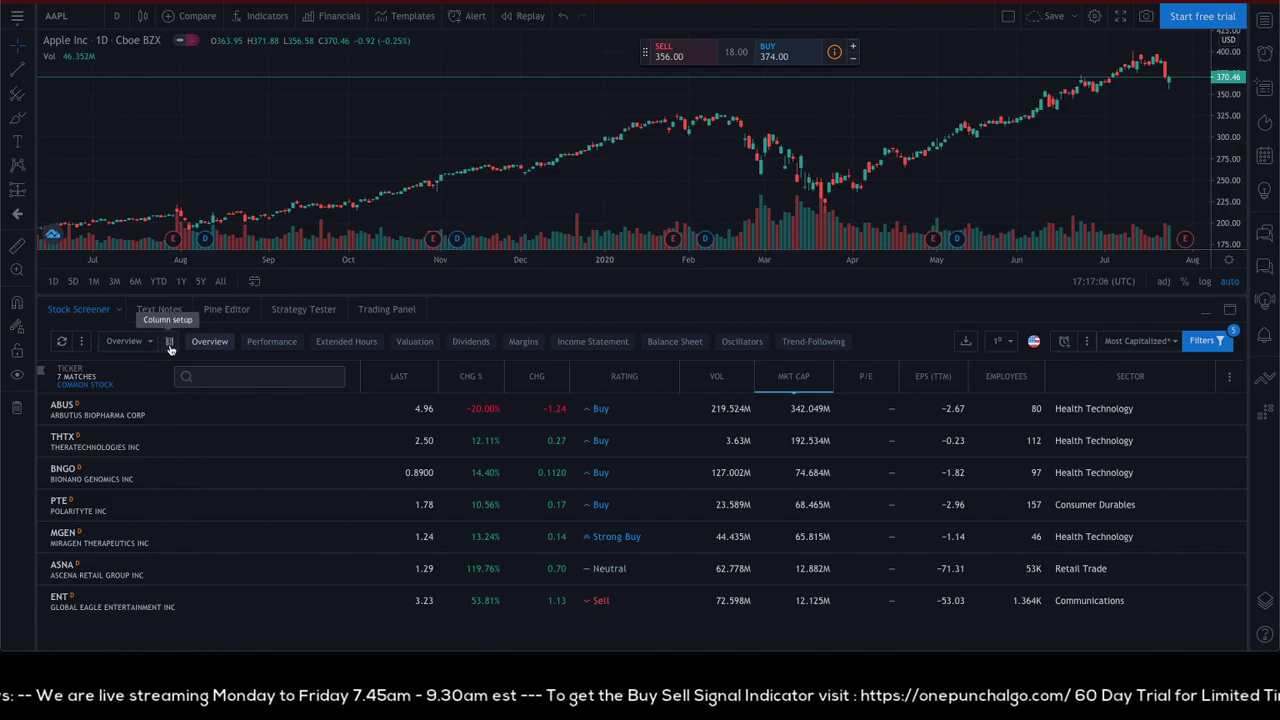
# - Turn off all default screener columns in the column setup, from Basic EPS (TTM) through Volume
pyautogui.click(170, 344)
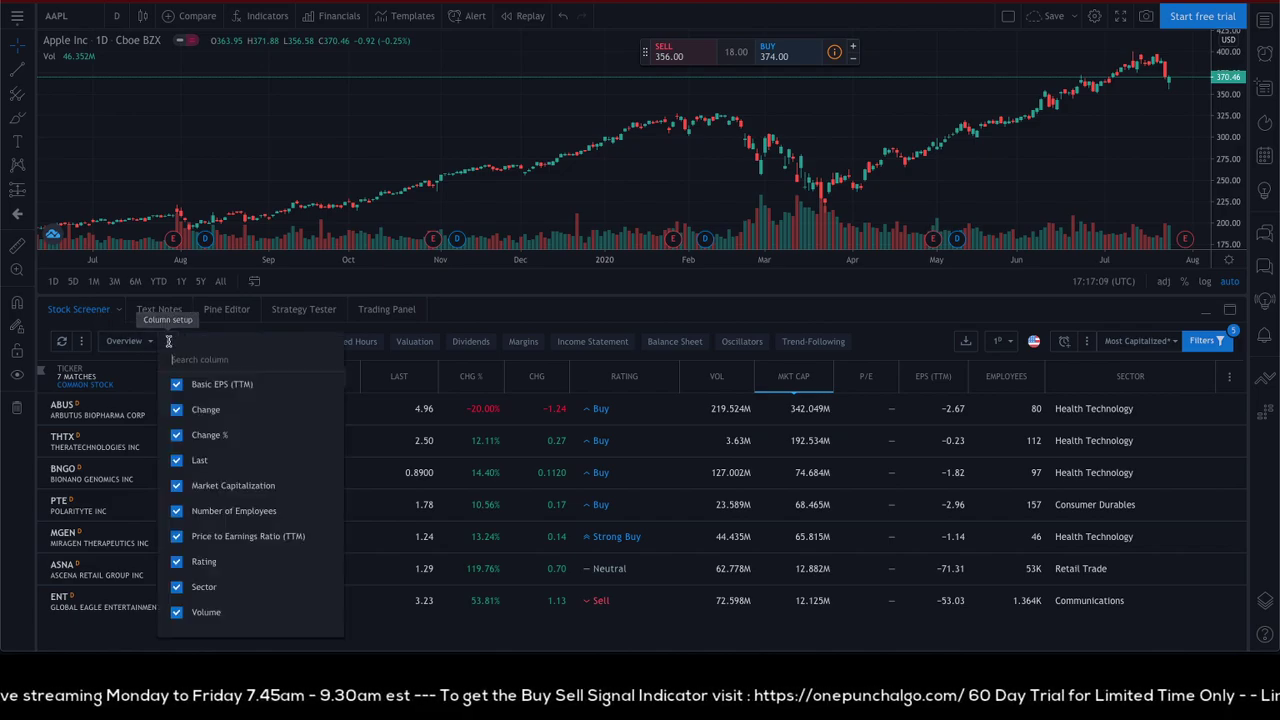
pyautogui.click(176, 385)
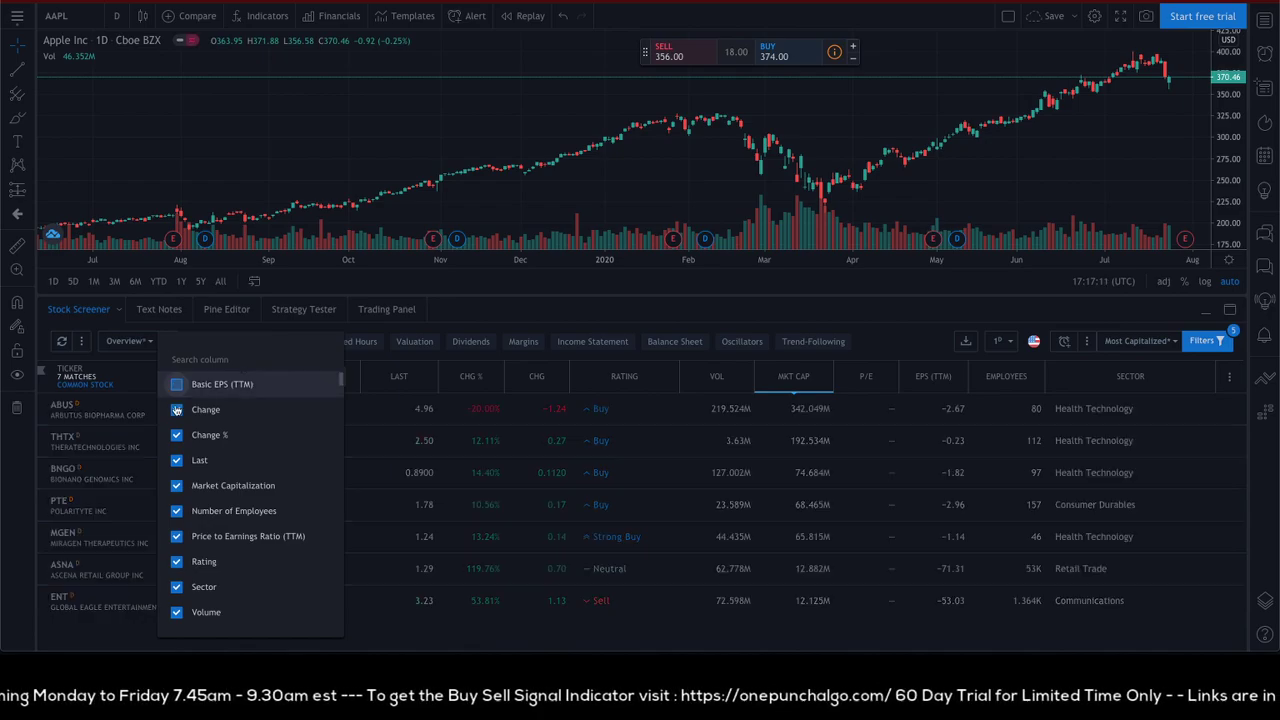
pyautogui.click(176, 410)
pyautogui.click(176, 435)
pyautogui.click(176, 461)
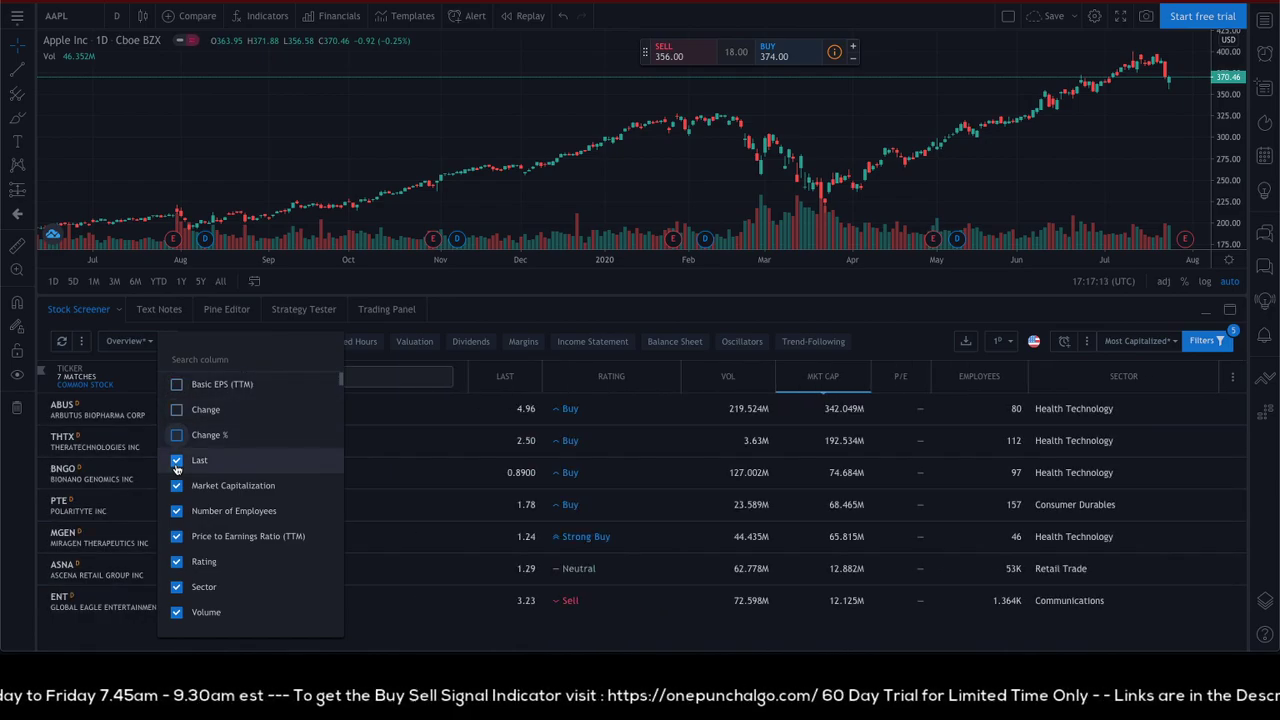
# - Search the column setup for "Total", turn on Total Shares Outstanding (MRQ), and sort the results by Shares in ascending order
pyautogui.click(207, 357)
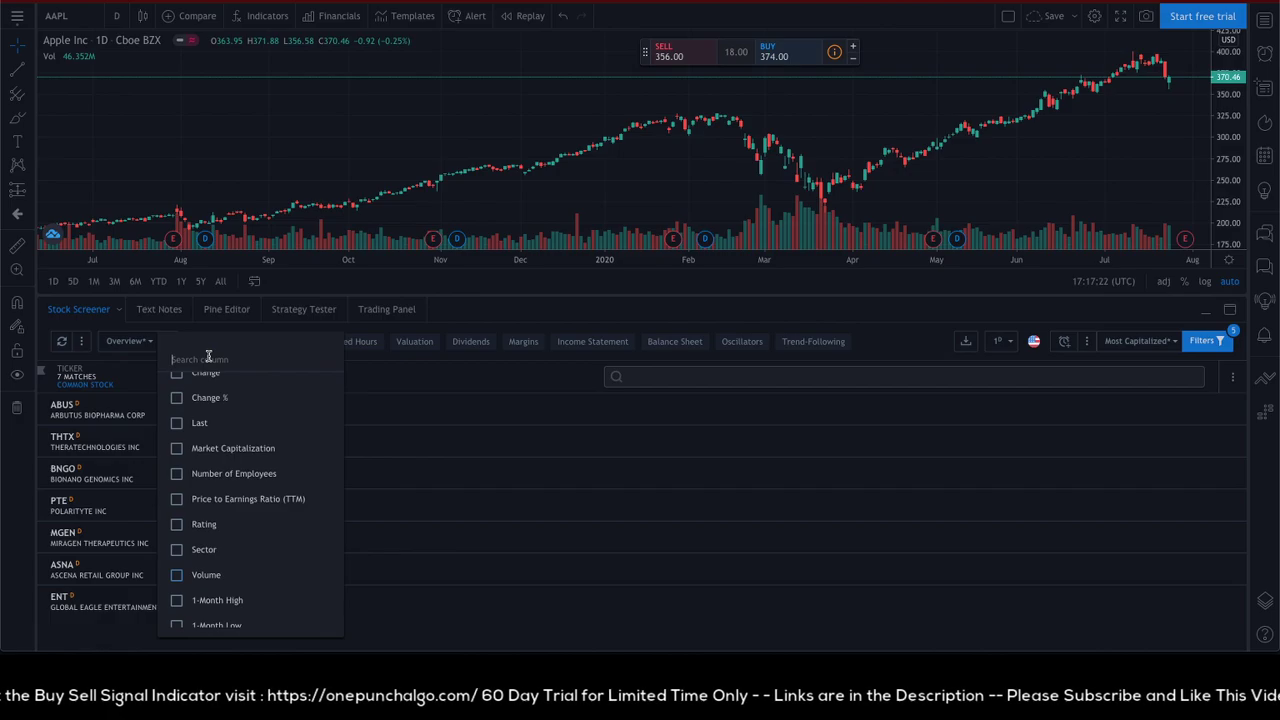
pyautogui.hotkey('ctrl', 'v')
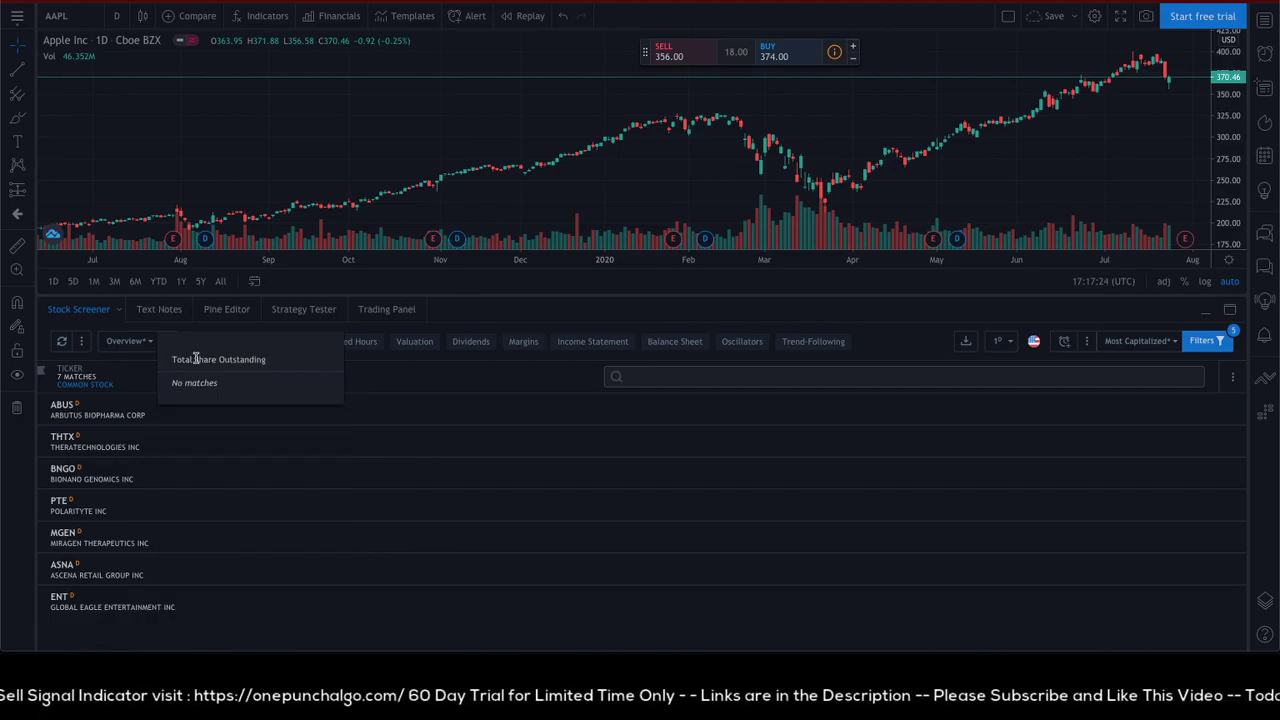
pyautogui.click(361, 363)
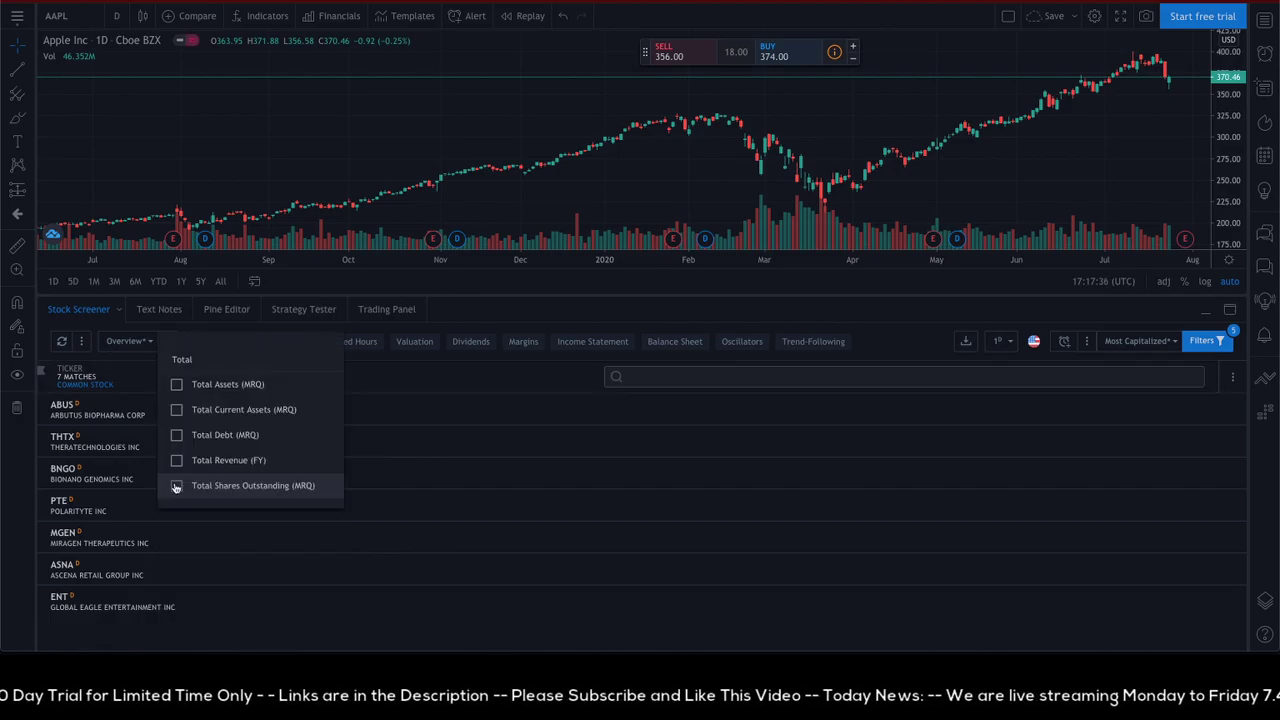
pyautogui.click(177, 485)
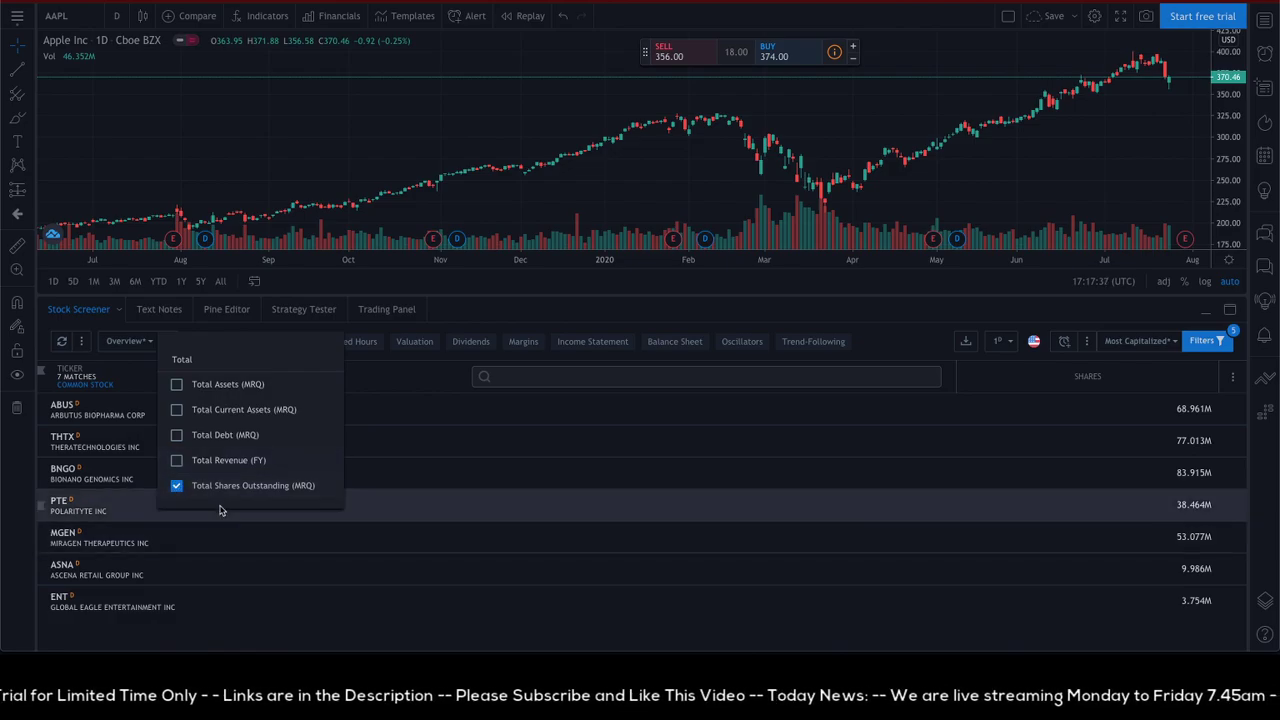
pyautogui.click(298, 627)
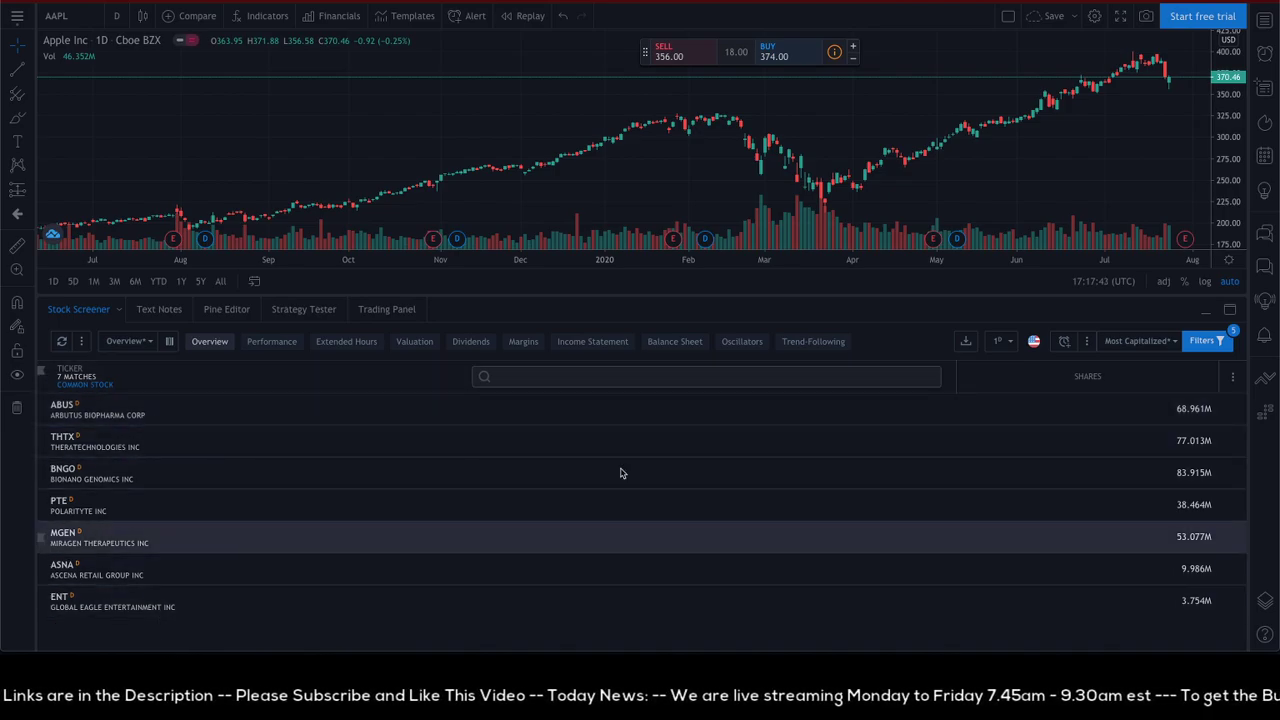
pyautogui.click(1069, 378)
pyautogui.click(1069, 378)
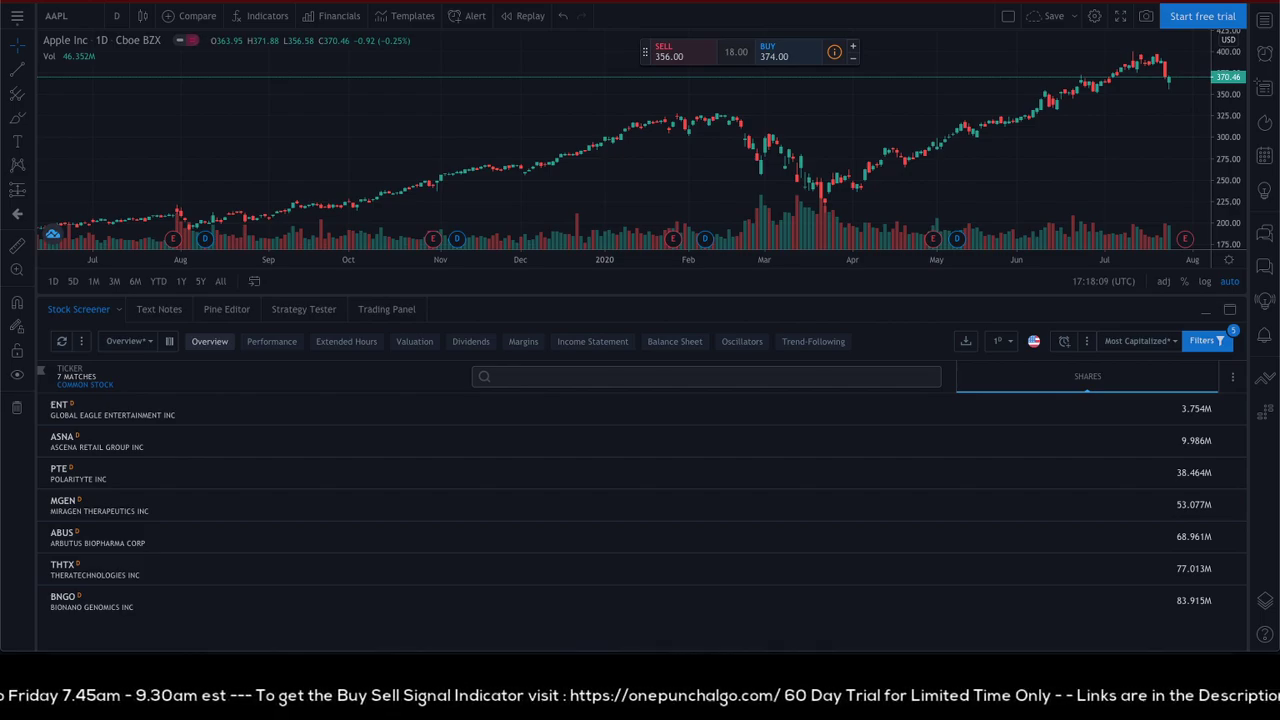
# - Copy "Float" from item 12 on page 2 of the setup PDF and turn on the Shares Float column in the screener
pyautogui.press('super+Tab')
pyautogui.click(495, 405)
pyautogui.doubleClick(503, 405)
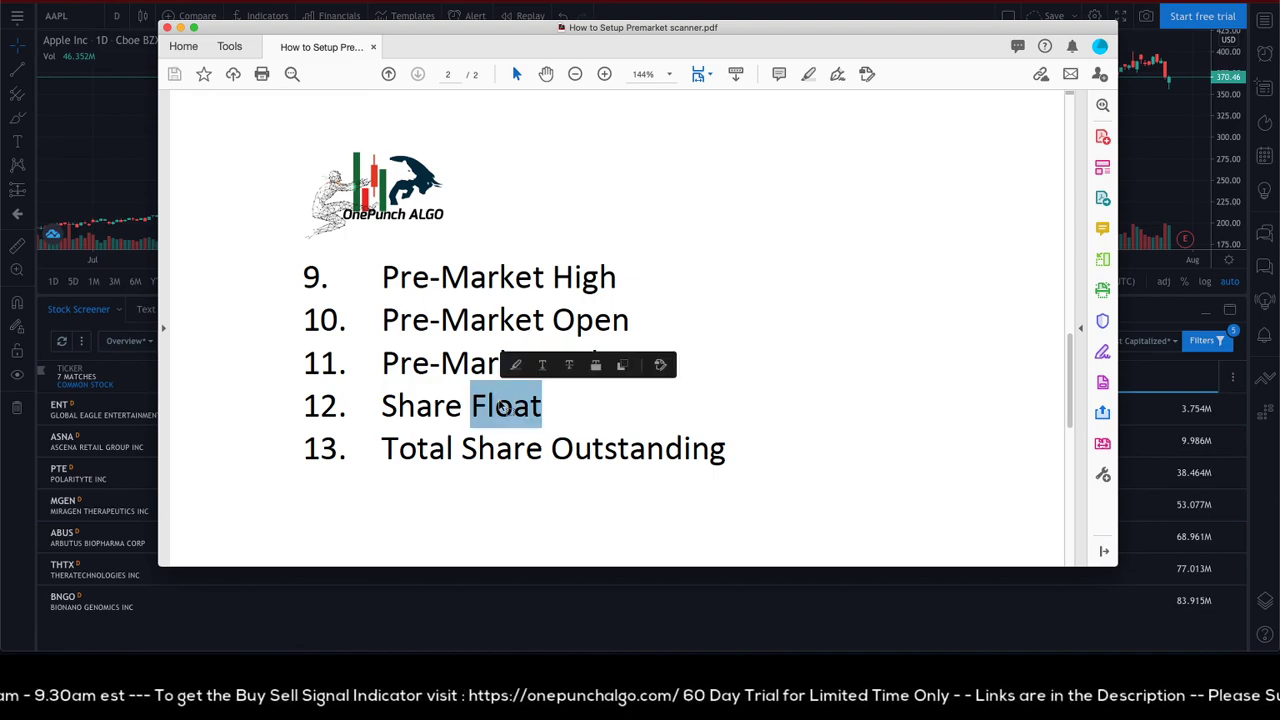
pyautogui.press('super+Tab')
pyautogui.click(176, 384)
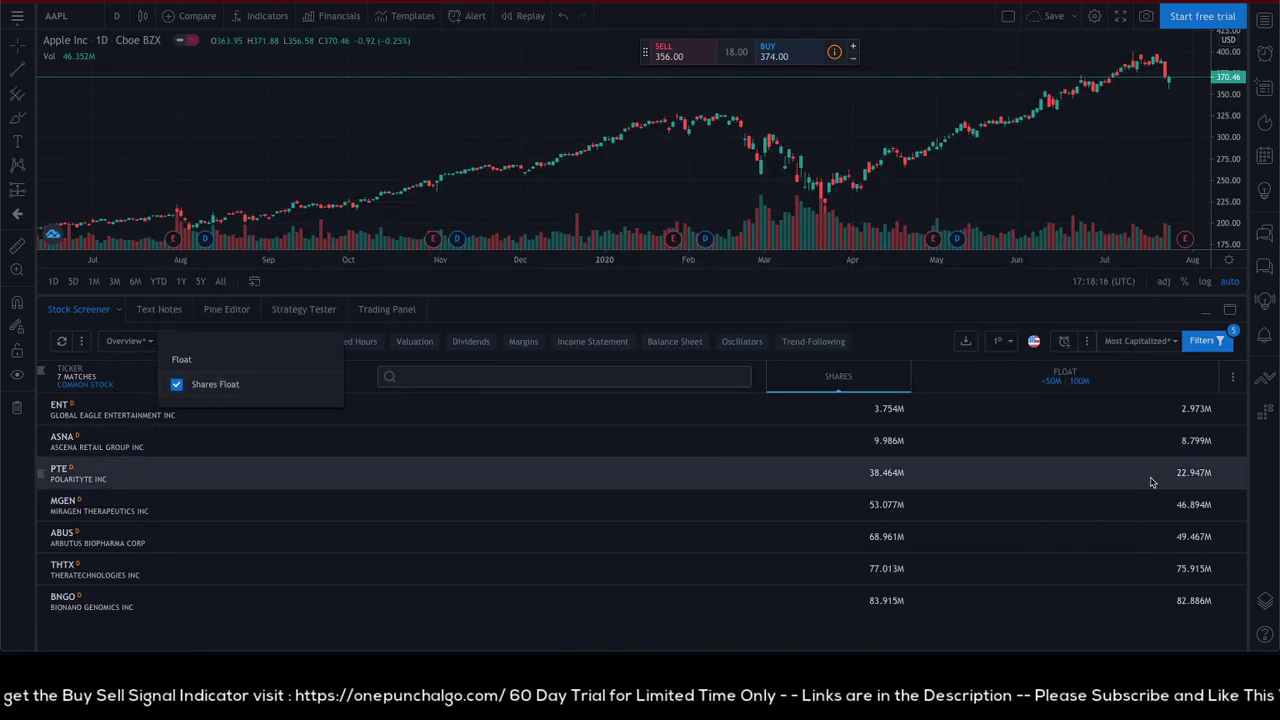